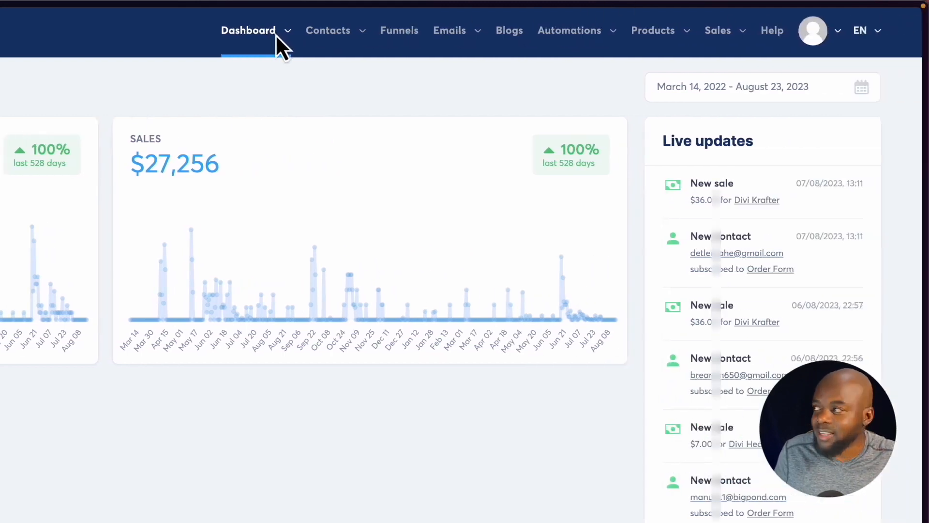
Open the affiliate dashboard to view the commissions earned.
mouse_move(480, 34)
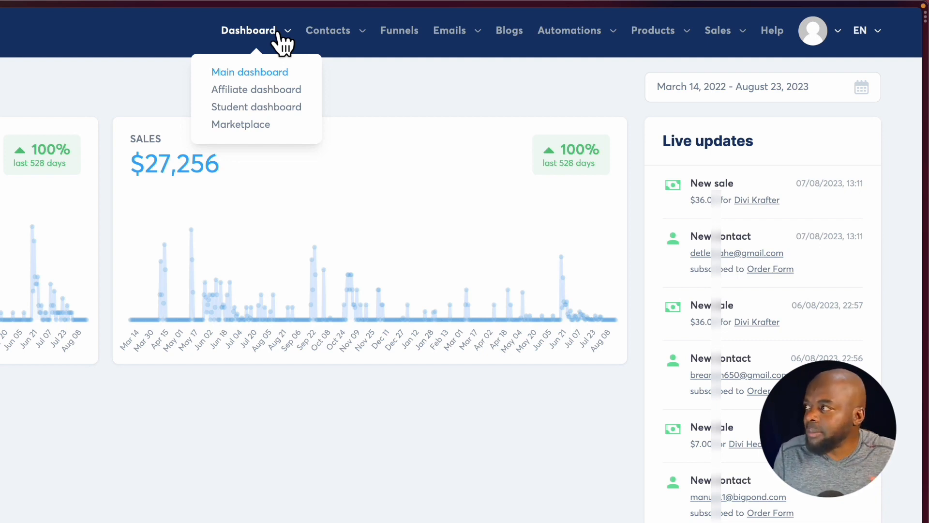
click(273, 91)
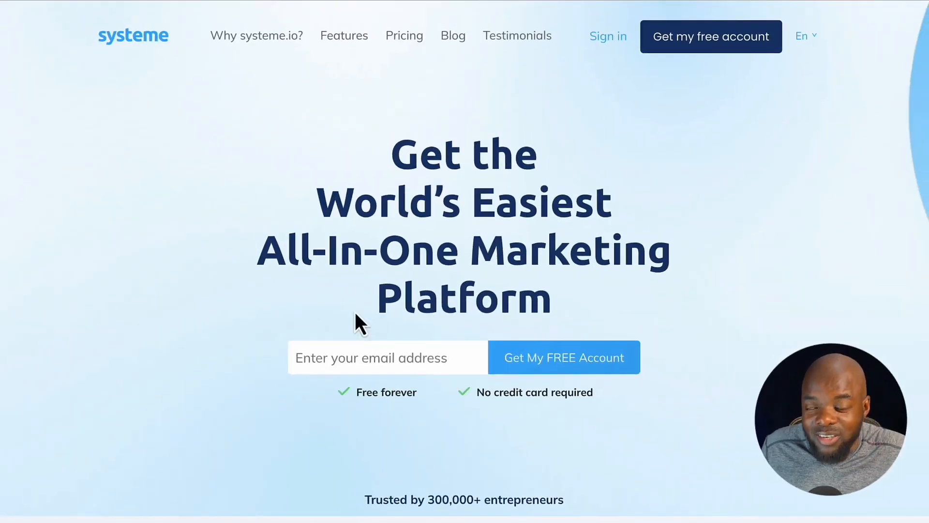
Open the systeme.io pricing page and examine the contact, funnel, blog and course limits of each plan.
click(353, 352)
click(129, 351)
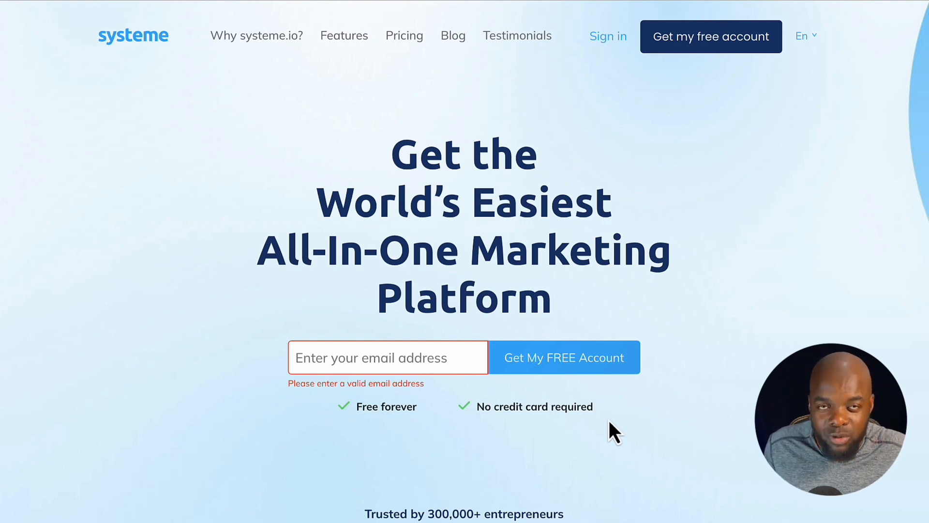
click(413, 35)
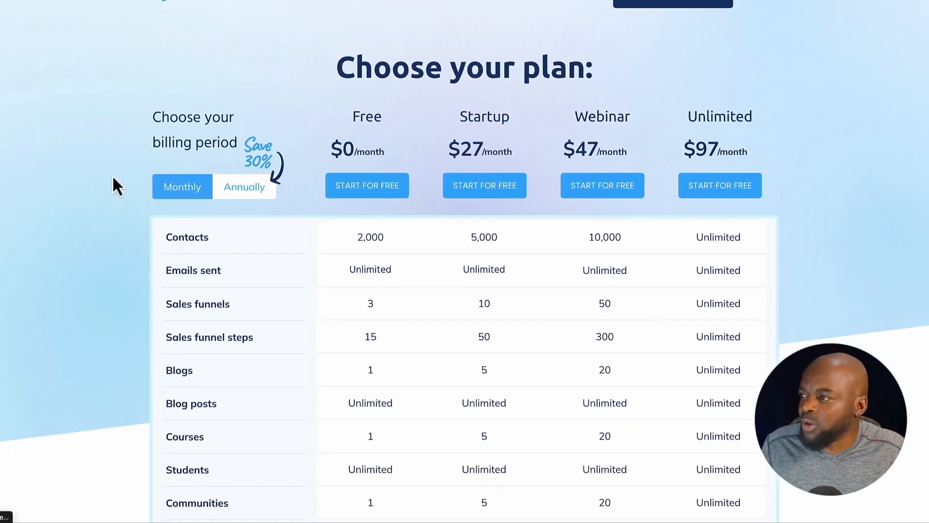
scroll(112, 176, down, 1)
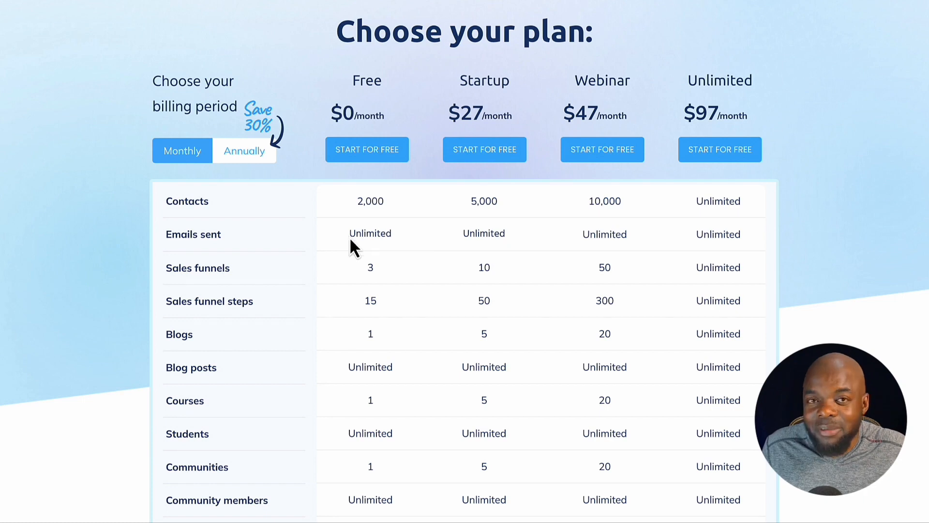
scroll(357, 238, down, 1)
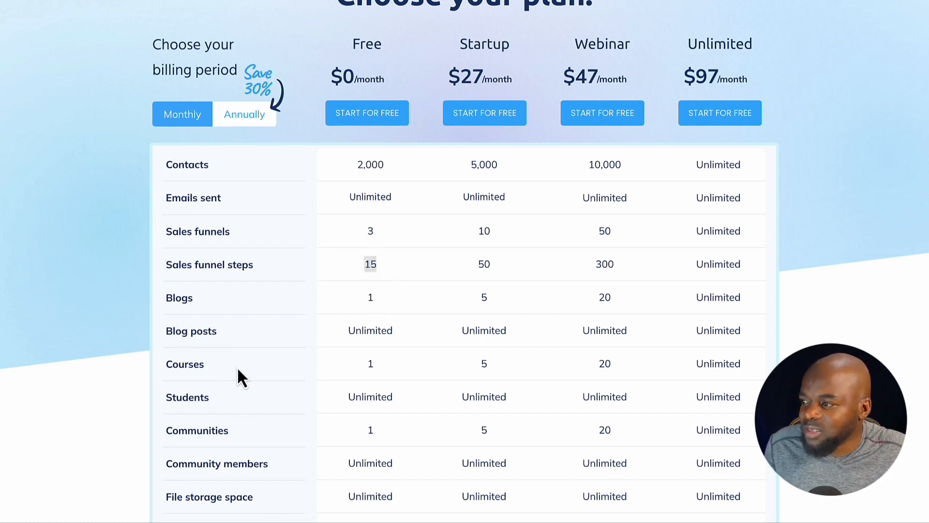
scroll(93, 270, up, 2)
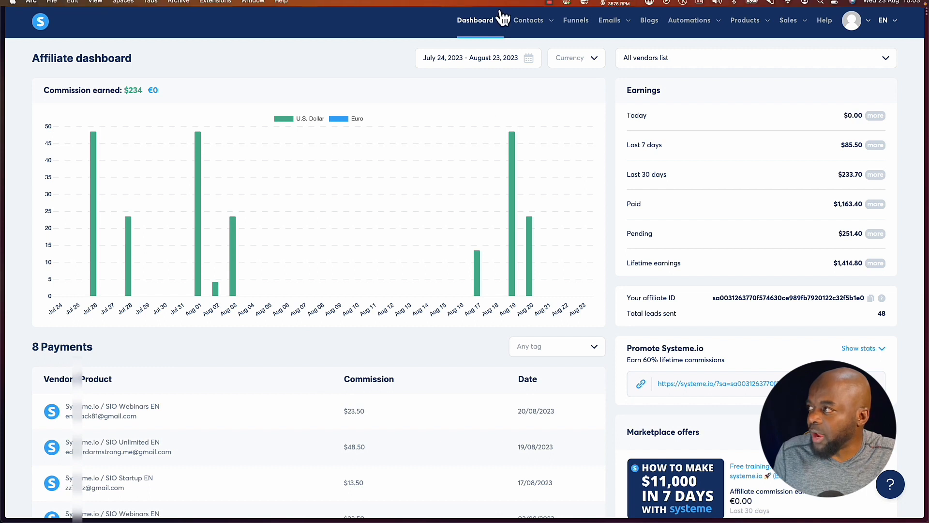
View the main dashboard and the student dashboard's course enrollments, and return to the main dashboard.
mouse_move(507, 27)
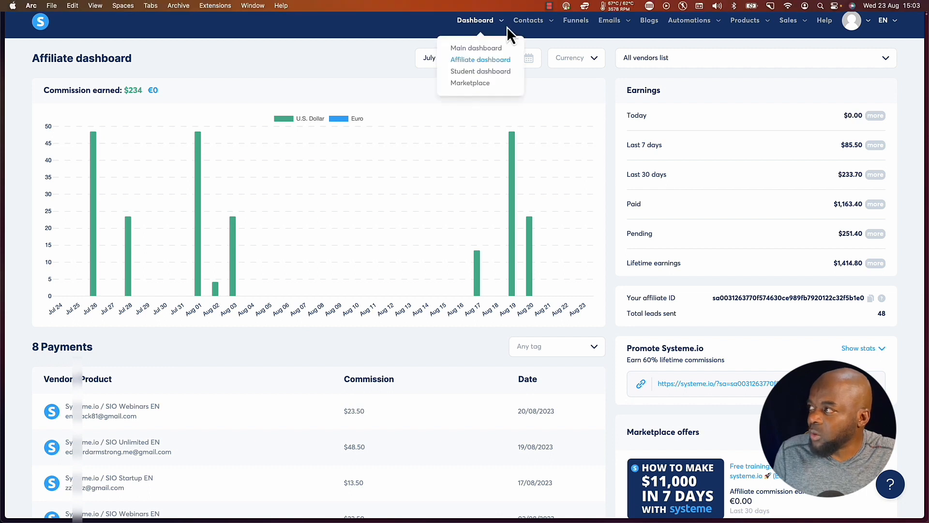
click(483, 49)
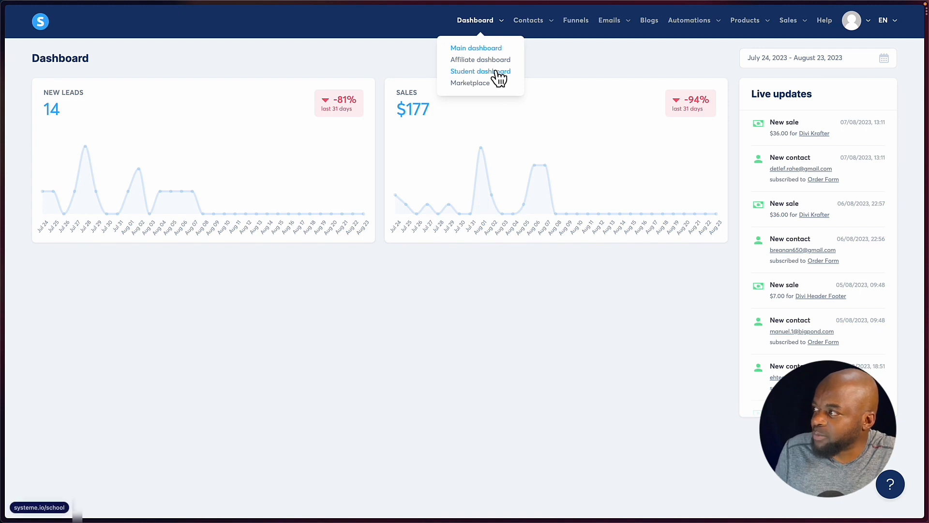
click(496, 73)
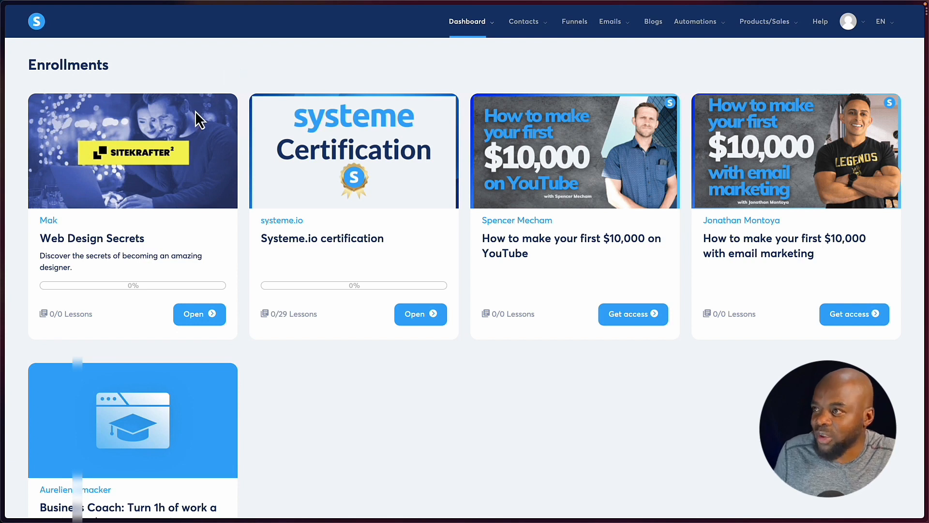
mouse_move(478, 25)
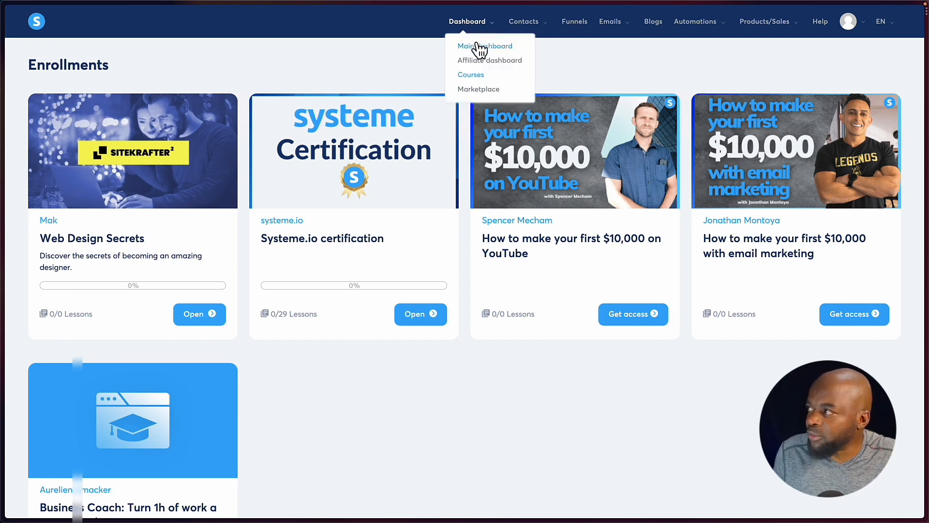
click(474, 47)
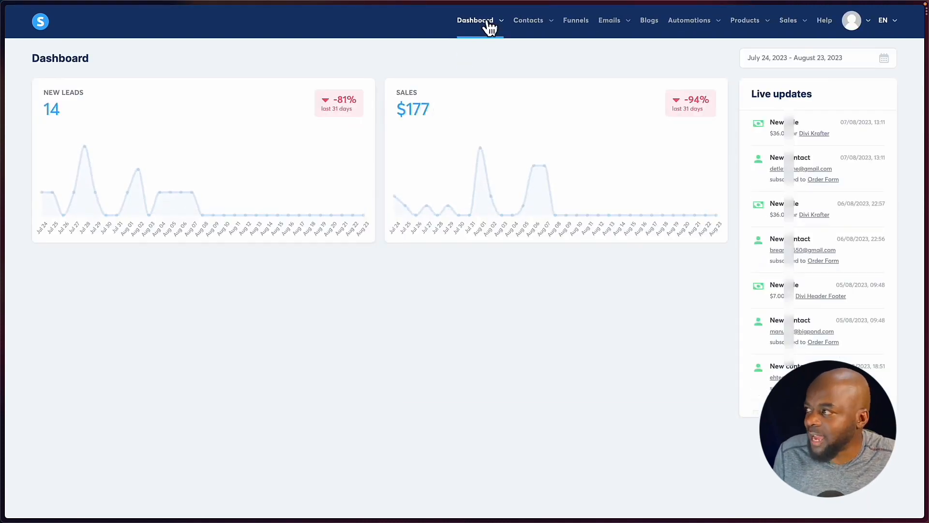
View the contacts list and open the list of contact tags.
mouse_move(531, 28)
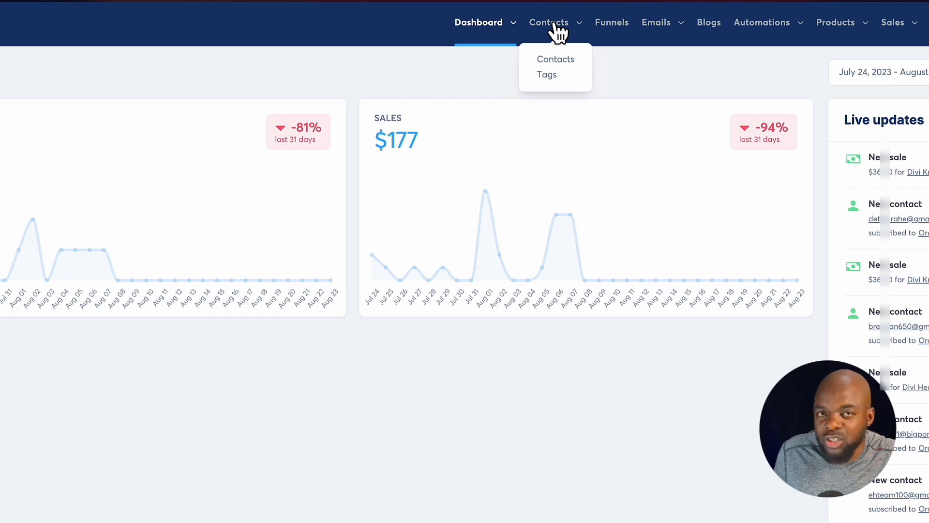
click(557, 60)
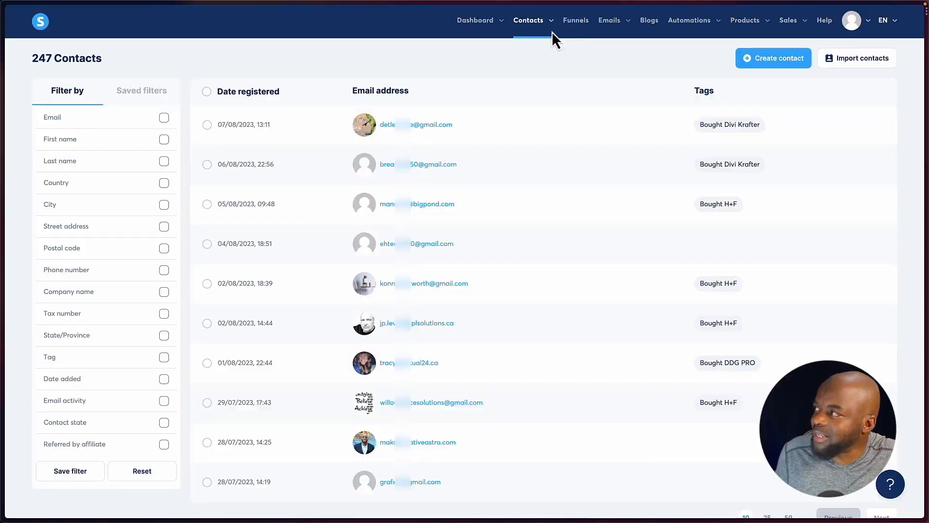
mouse_move(544, 29)
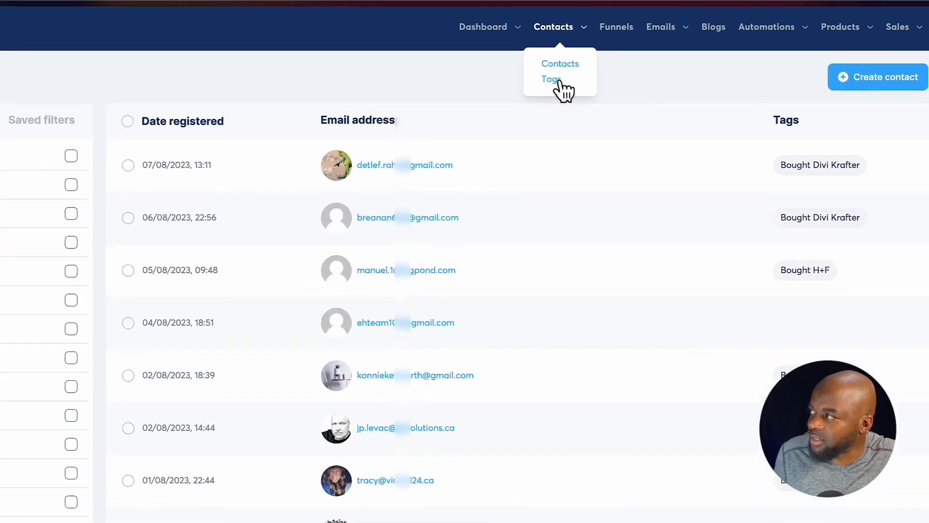
click(559, 80)
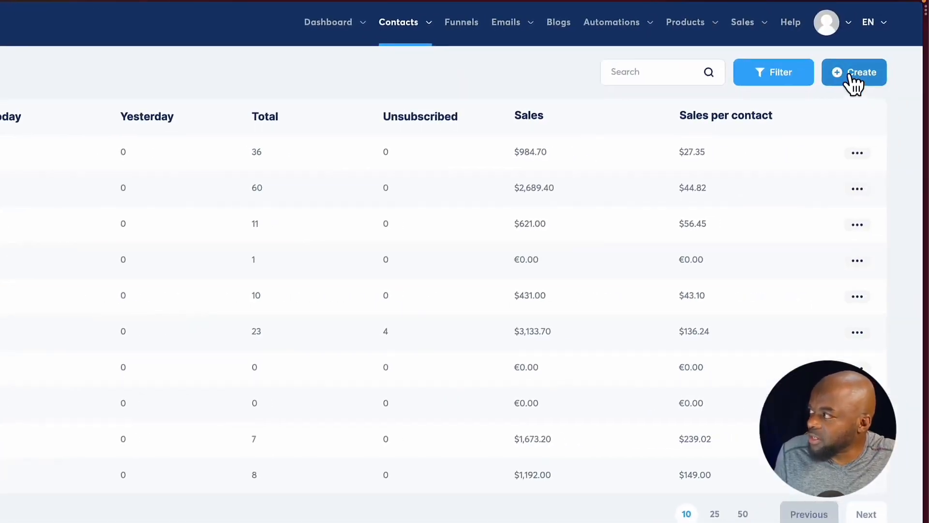
click(855, 82)
click(317, 344)
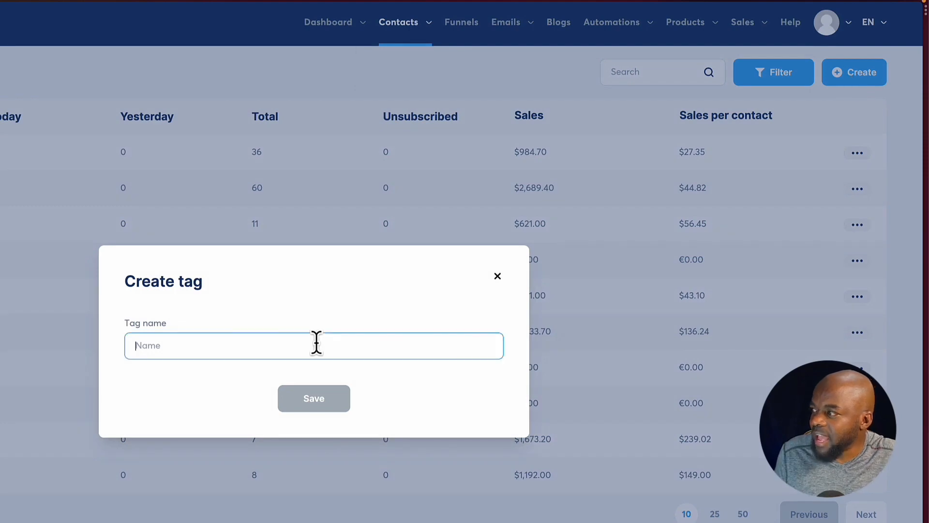
click(498, 276)
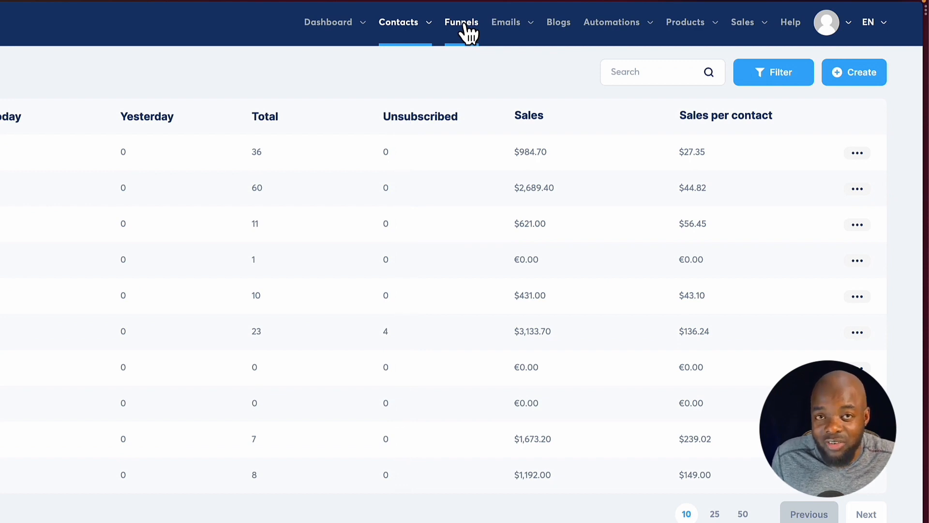
Open the funnels list and check how many funnels the account holds.
click(463, 23)
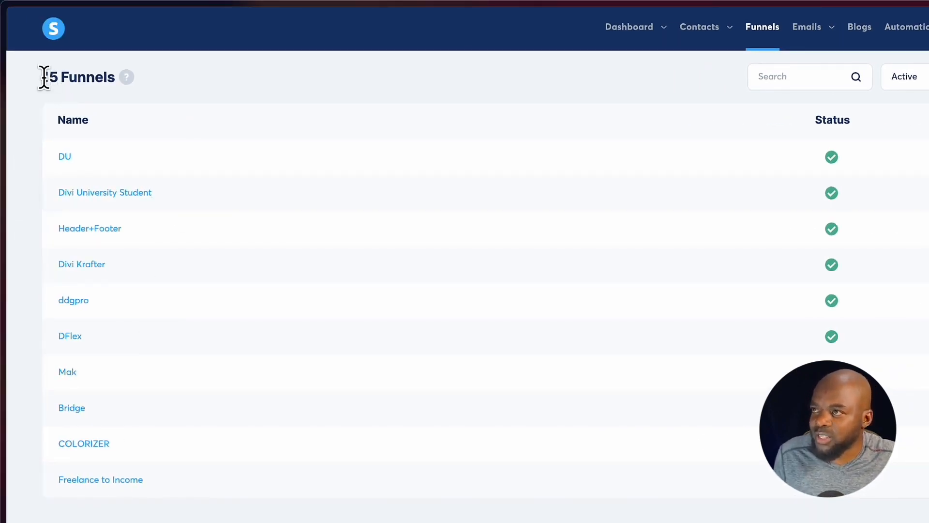
drag(43, 77, 121, 90)
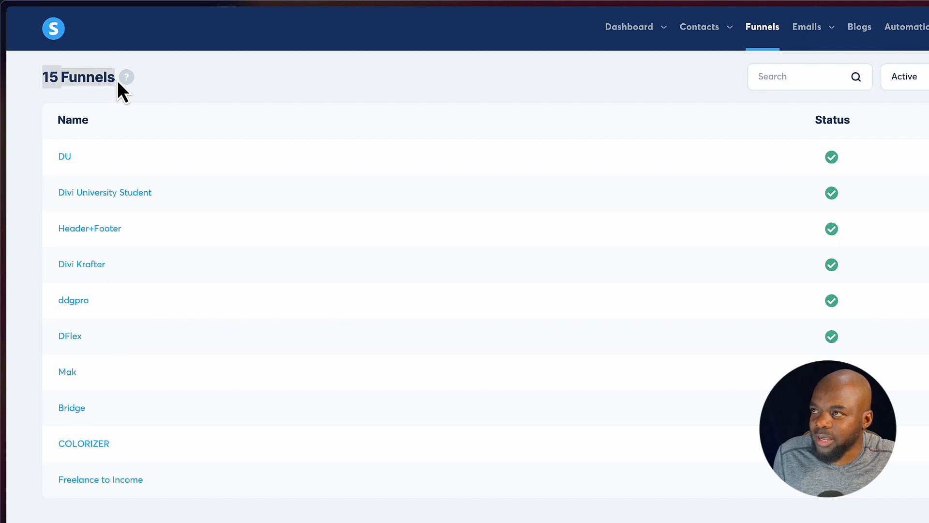
click(214, 86)
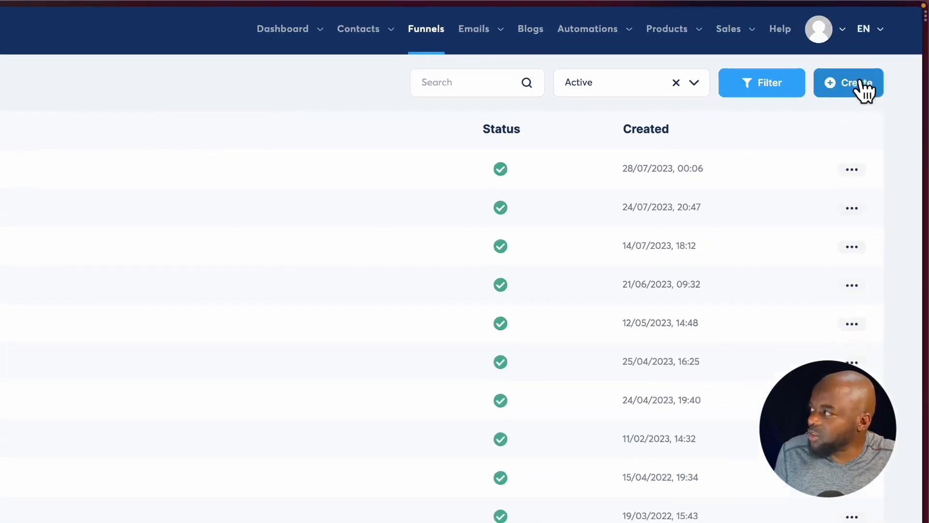
Start a new funnel named "Mak Test" and choose Sell as its goal.
click(927, 88)
click(290, 129)
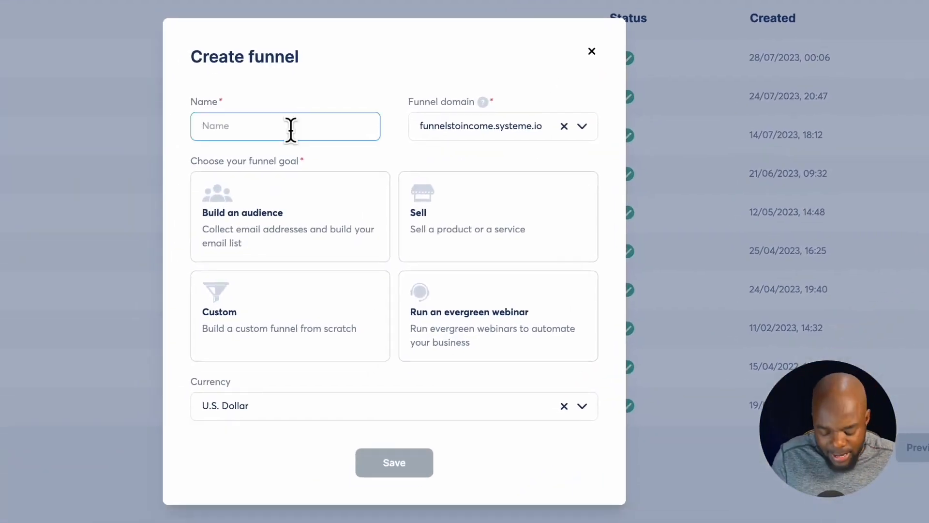
text(Mak Test)
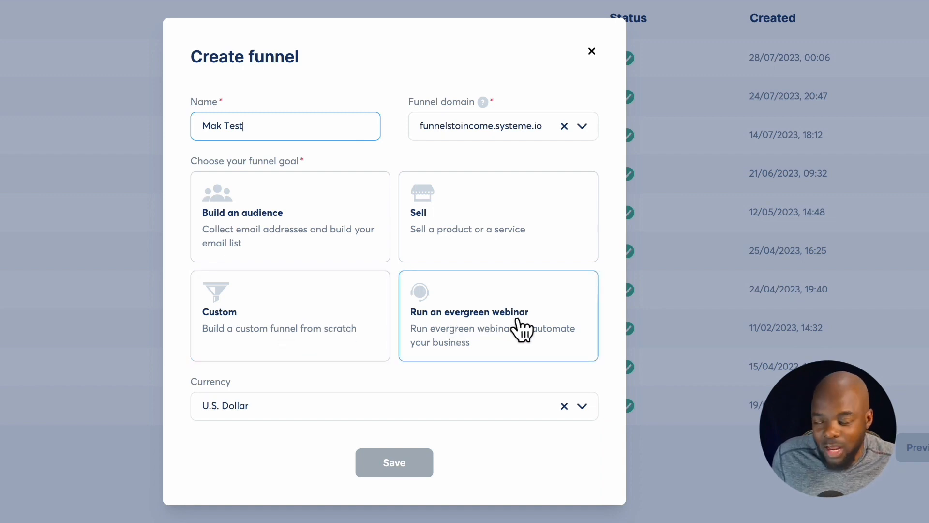
click(495, 209)
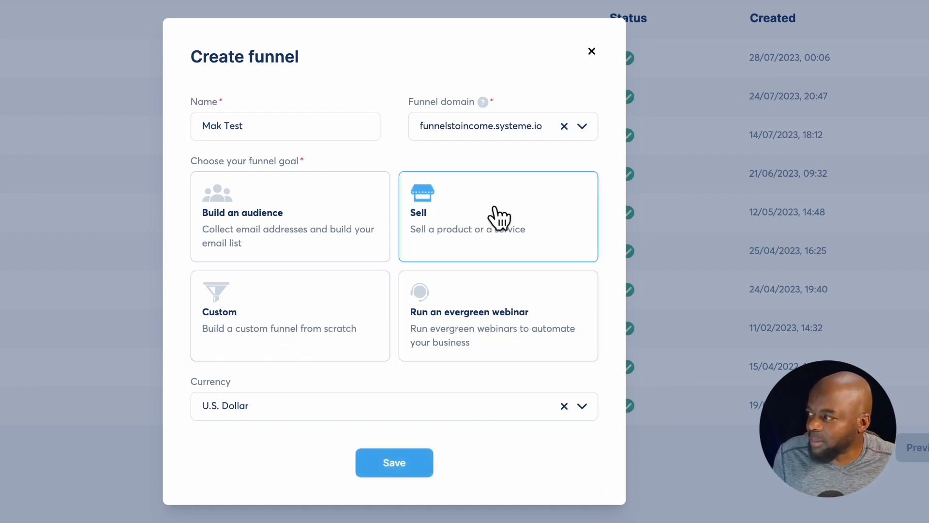
Look through the available currencies, keep U.S. Dollar, and save the new funnel.
click(267, 409)
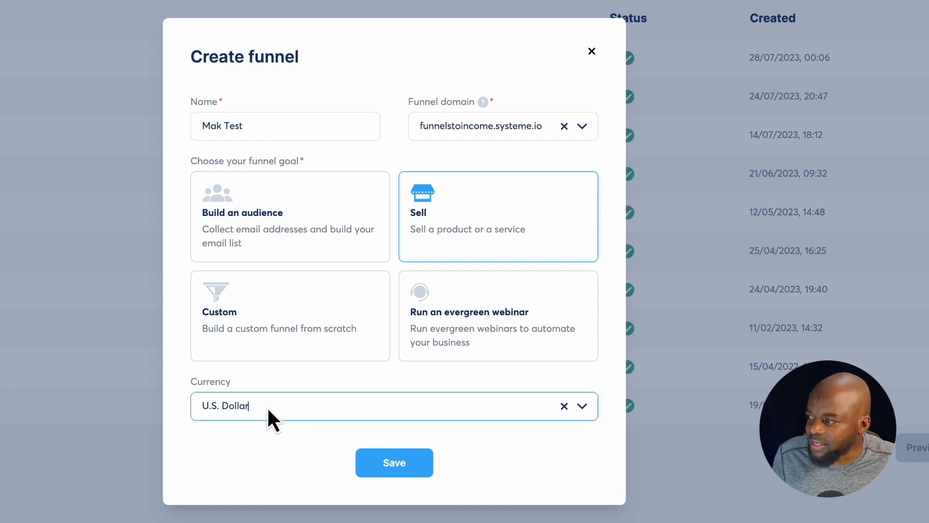
click(582, 408)
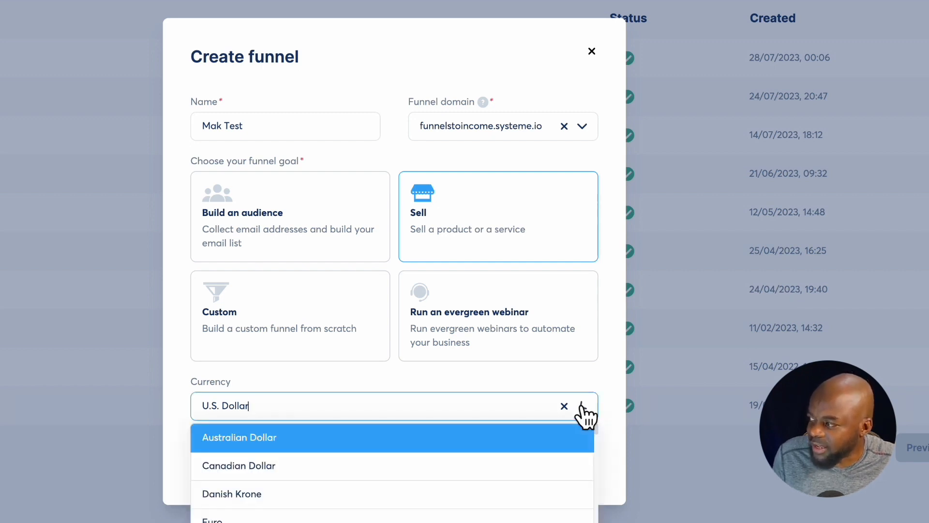
scroll(430, 468, down, 10)
scroll(430, 465, down, 5)
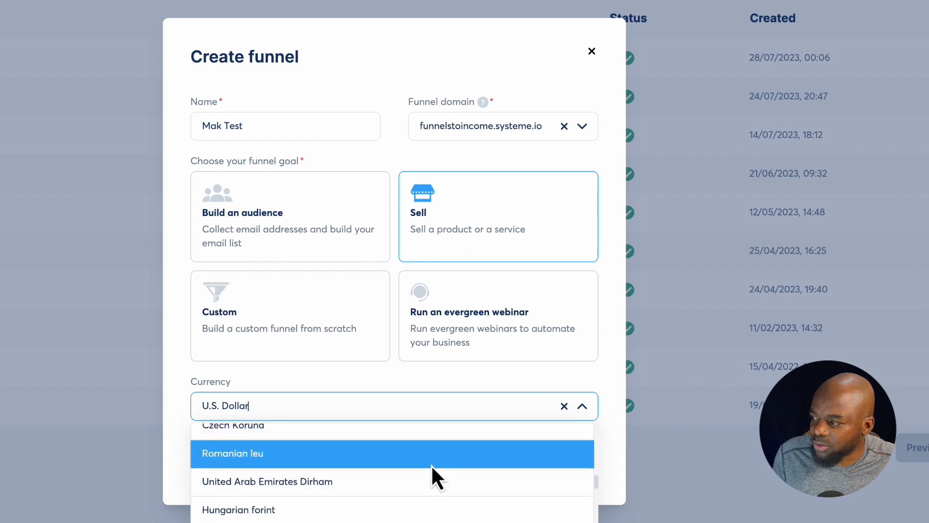
click(172, 438)
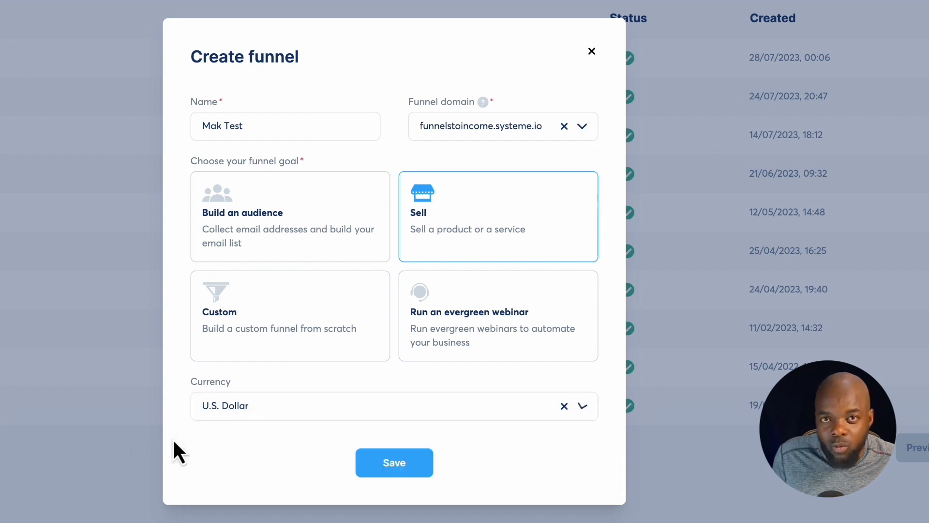
click(403, 466)
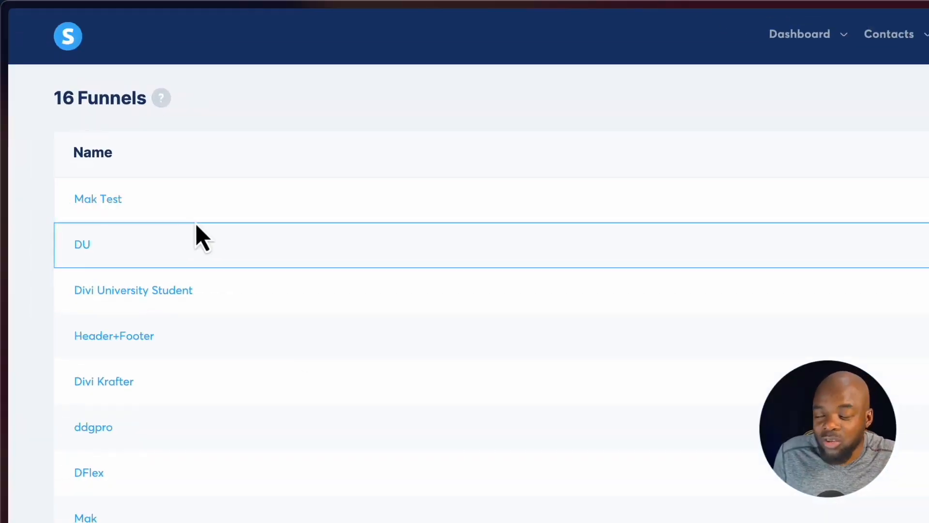
Open the Mak Test funnel and preview the "health and fitness goals" template for its Order Form step.
click(111, 203)
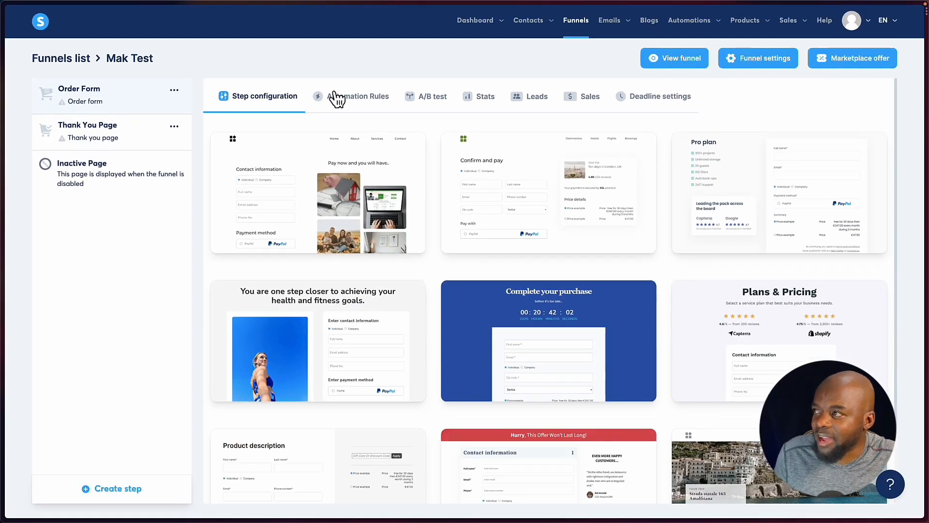
mouse_move(433, 268)
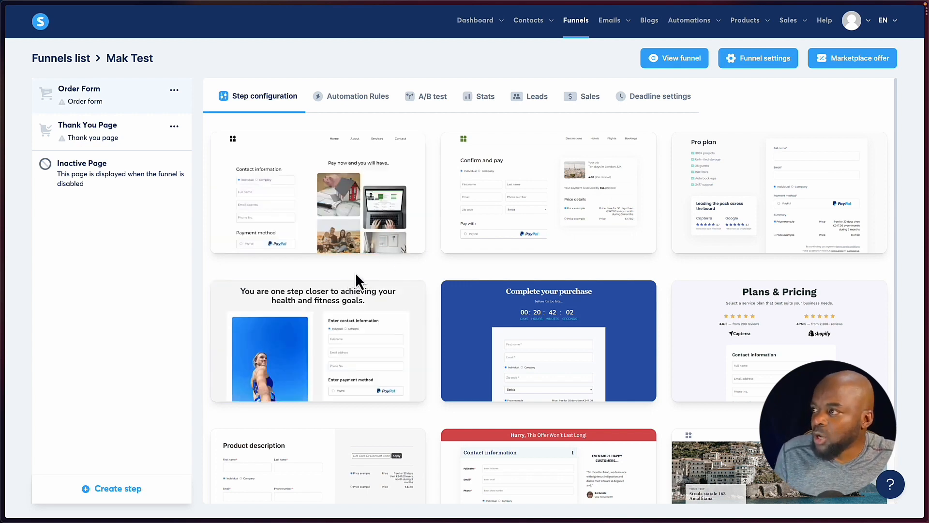
mouse_move(385, 282)
mouse_move(339, 224)
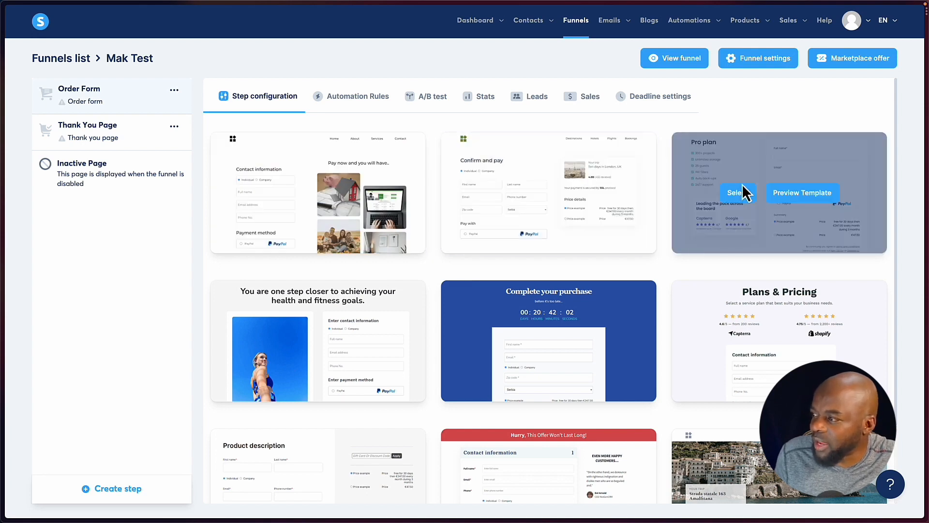
mouse_move(772, 333)
mouse_move(402, 186)
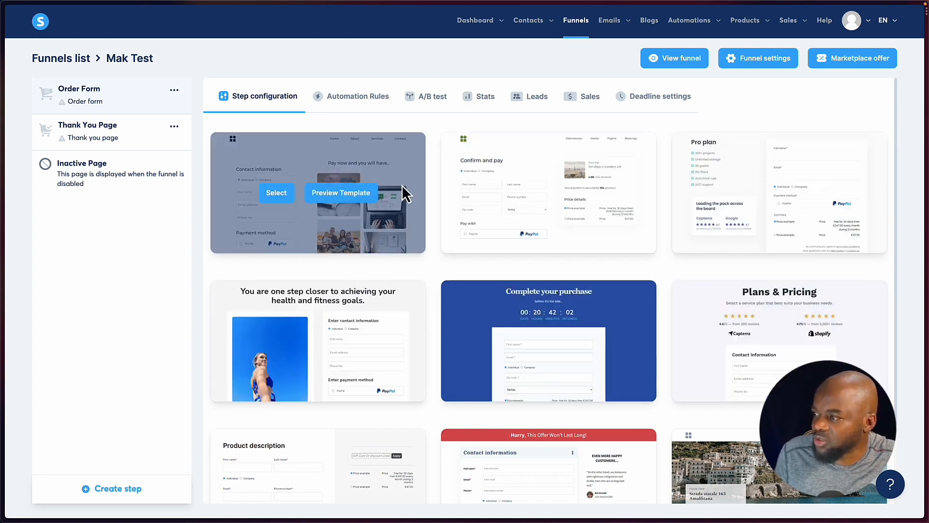
mouse_move(321, 309)
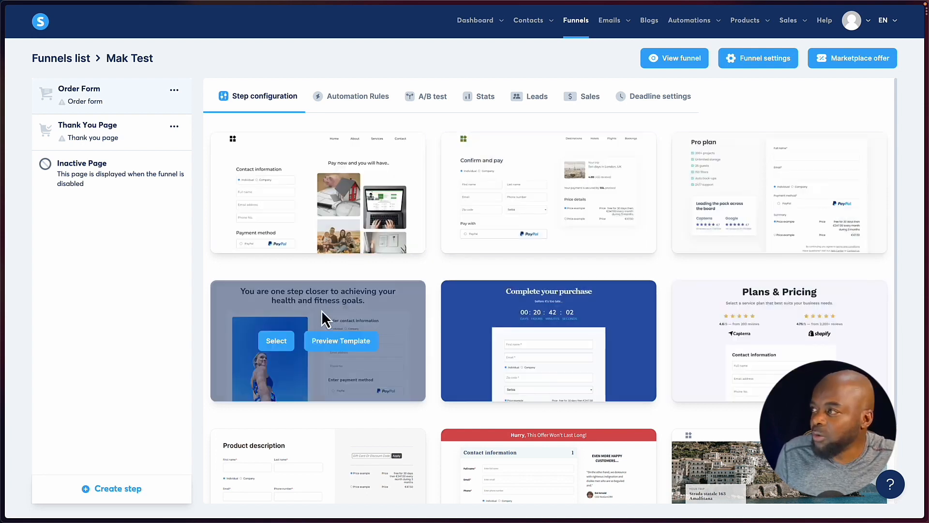
click(341, 343)
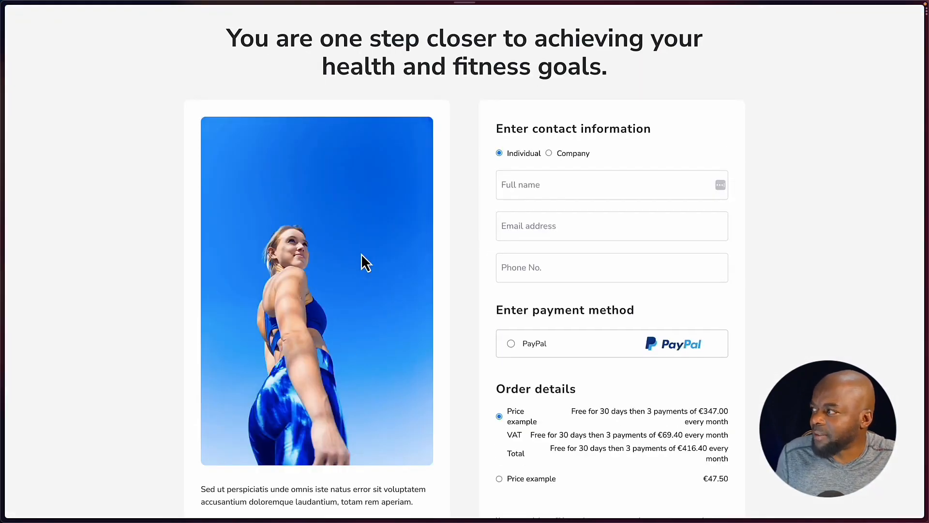
Look over the rest of the "health and fitness goals" template preview, close it, and select that template for the Order Form step.
scroll(498, 390, down, 7)
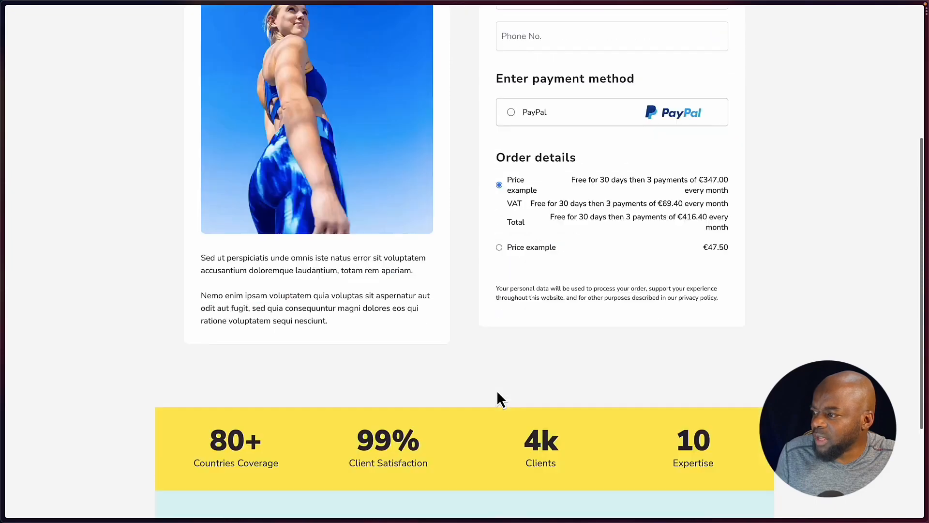
scroll(497, 390, down, 1)
scroll(497, 390, up, 8)
key(super+w)
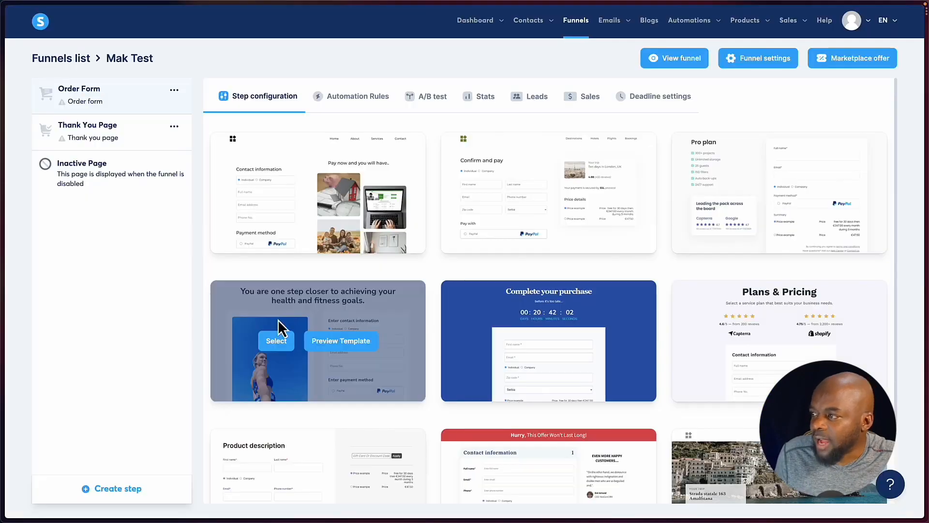
click(278, 342)
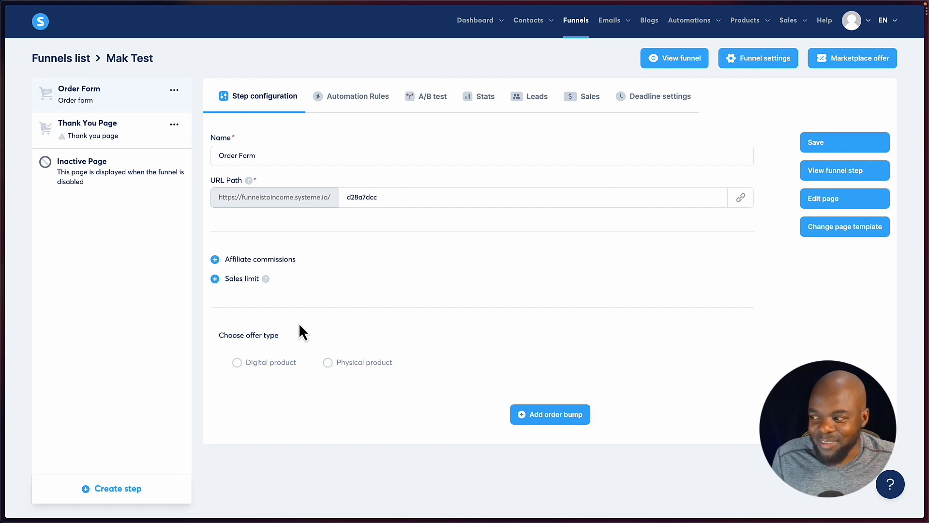
Compare the settings offered by the Physical product and Digital product offer types, ending on Digital product.
click(239, 364)
click(329, 364)
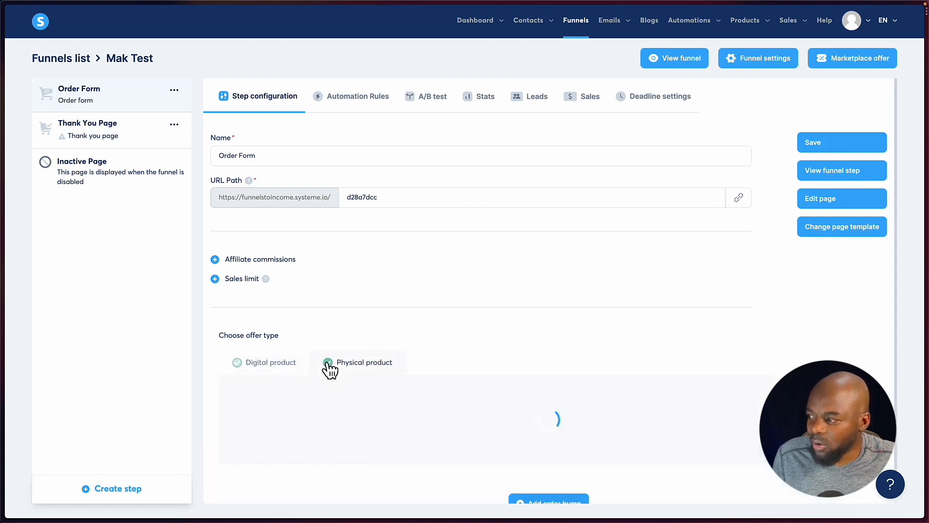
scroll(407, 365, down, 2)
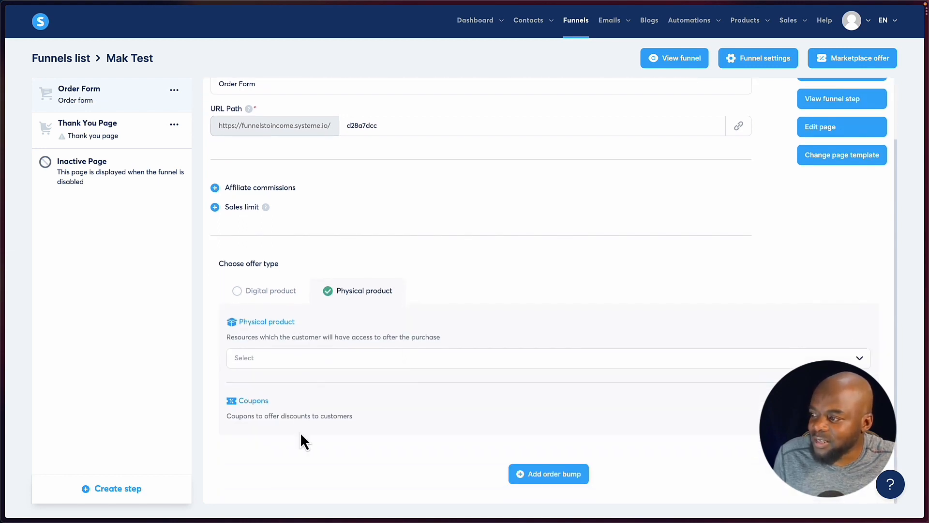
click(238, 292)
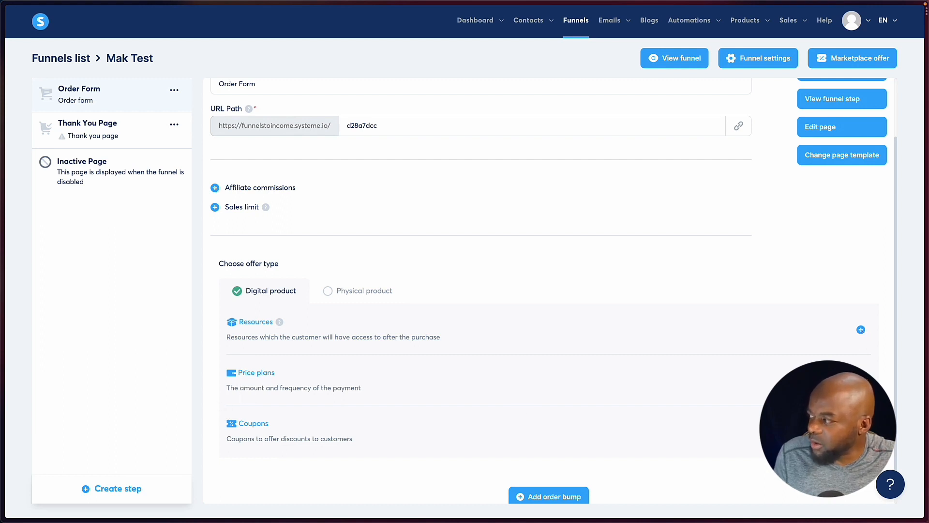
Open a new price plan form for the digital product and examine its fields and the available price plan types.
click(862, 381)
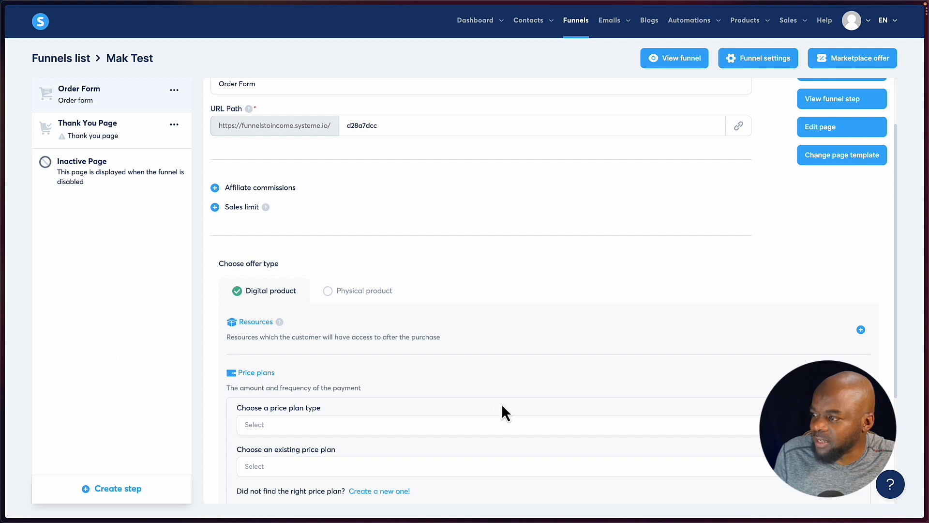
scroll(499, 405, down, 2)
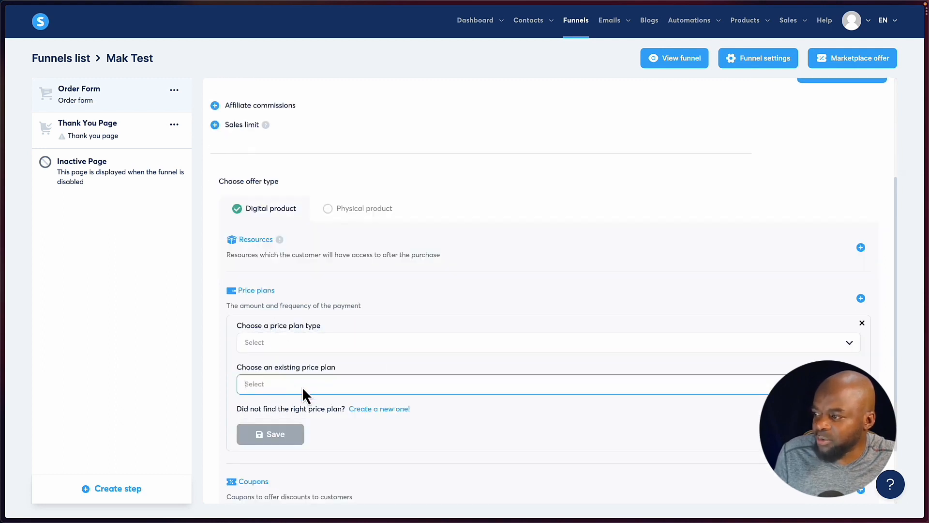
click(377, 411)
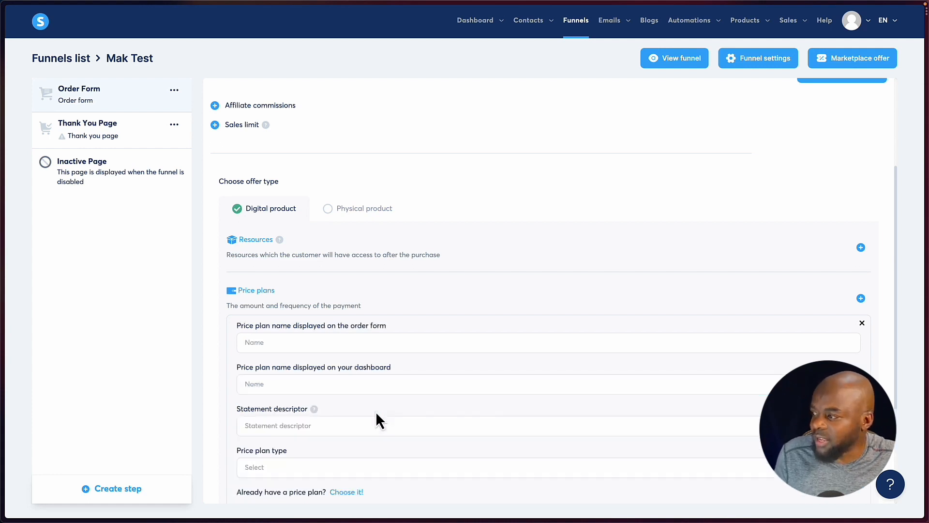
scroll(376, 411, down, 3)
click(290, 329)
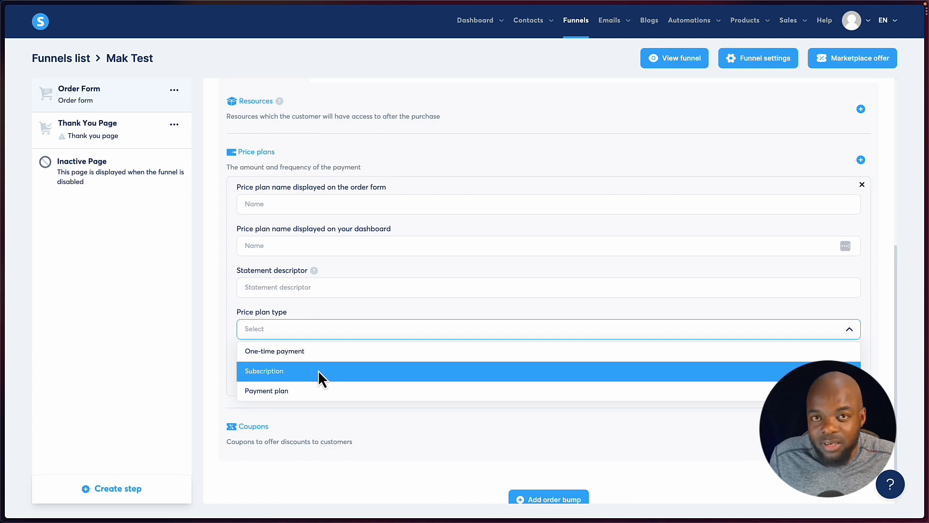
click(223, 405)
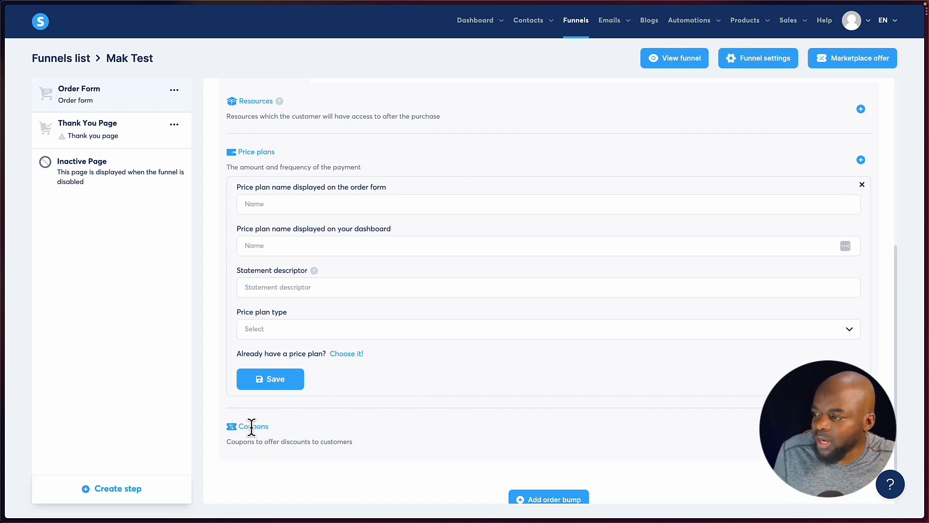
scroll(361, 412, up, 2)
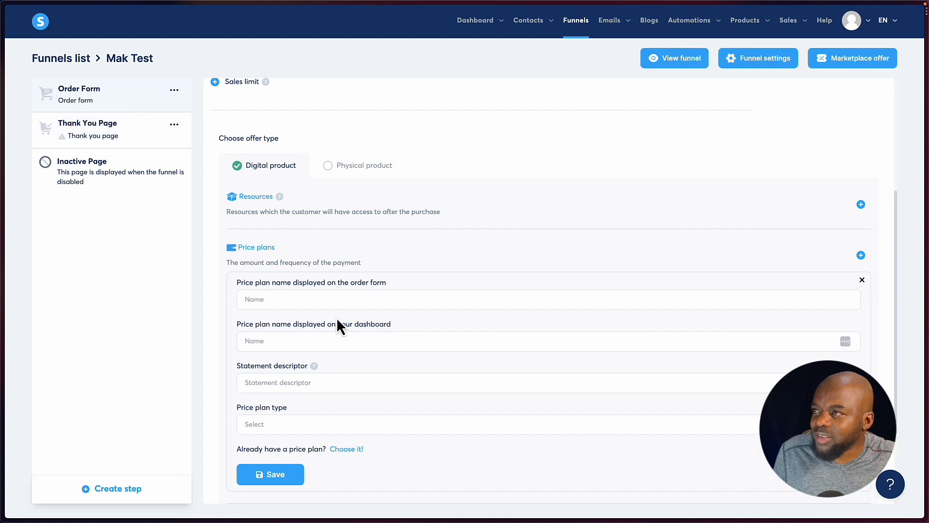
scroll(339, 326, up, 4)
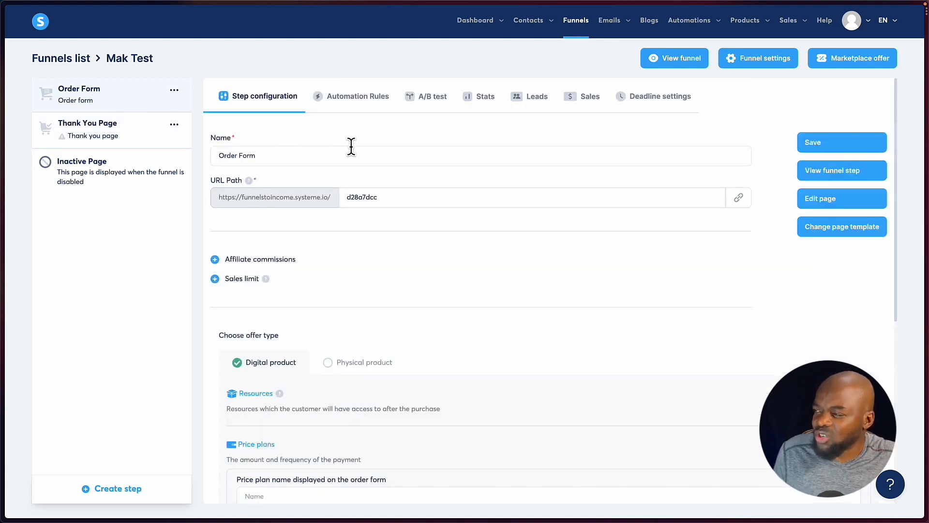
Add an automation rule with the New sale trigger to the Order Form step.
click(358, 102)
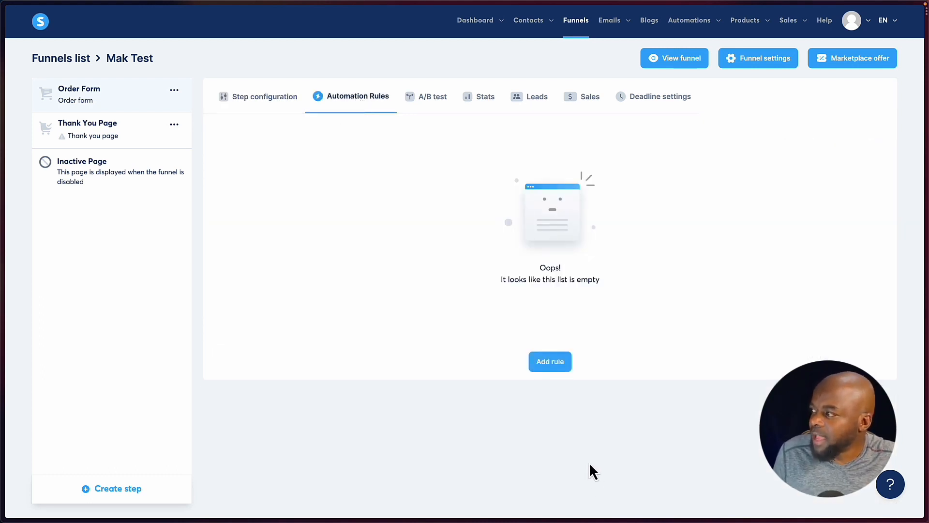
click(550, 363)
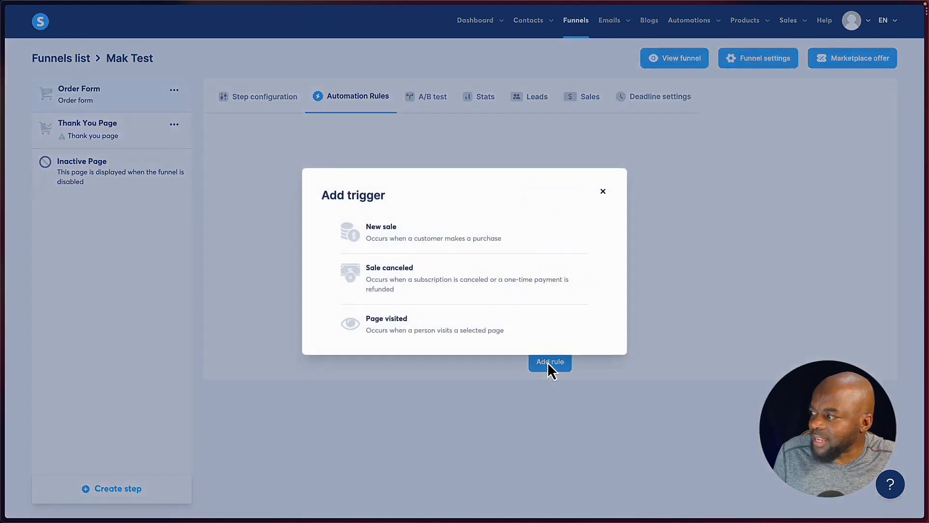
click(436, 236)
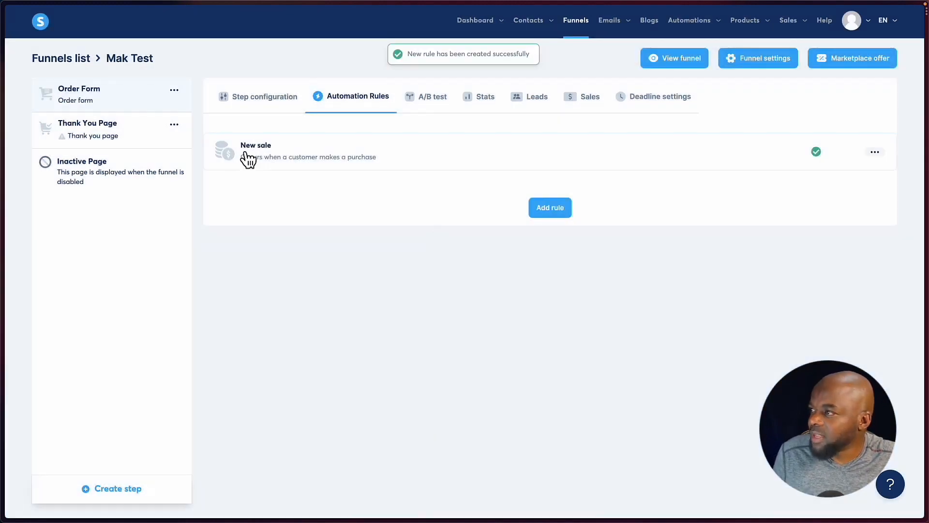
click(552, 210)
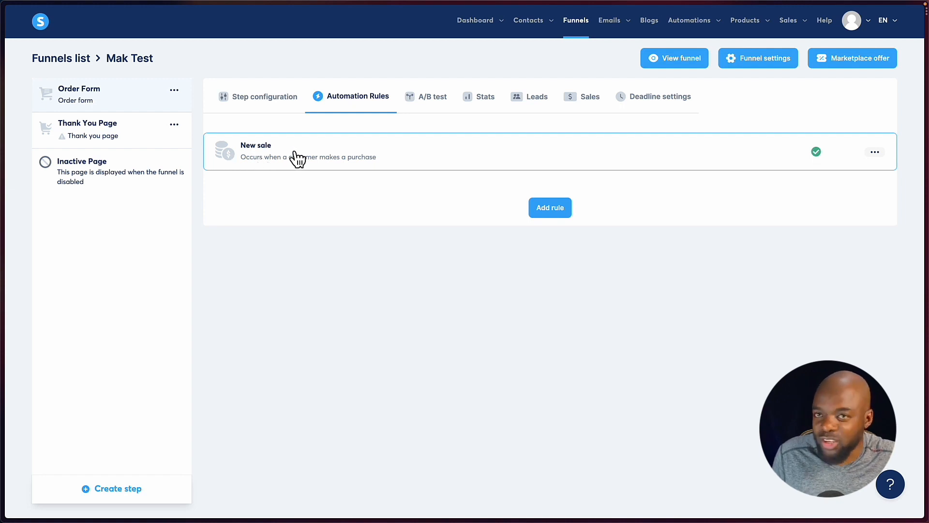
Edit the New sale automation rule and give it an "Add a tag" action.
click(875, 153)
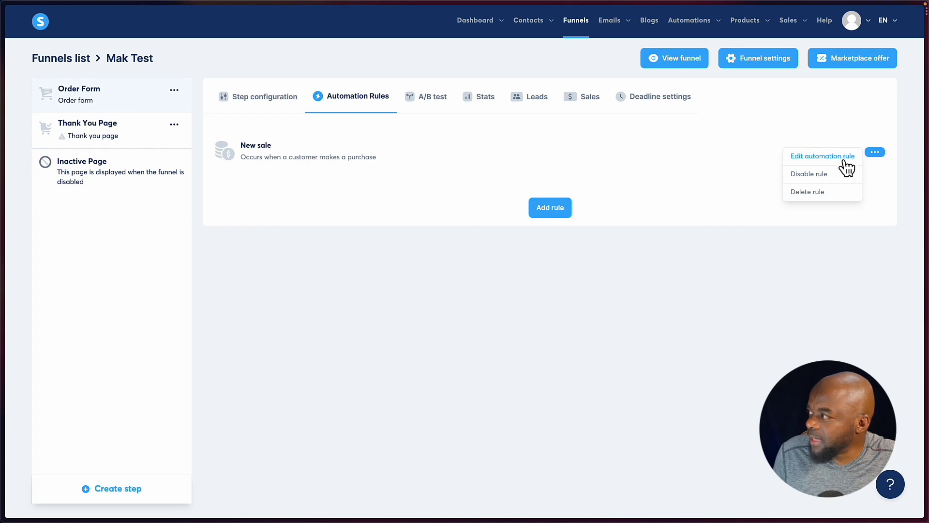
click(828, 160)
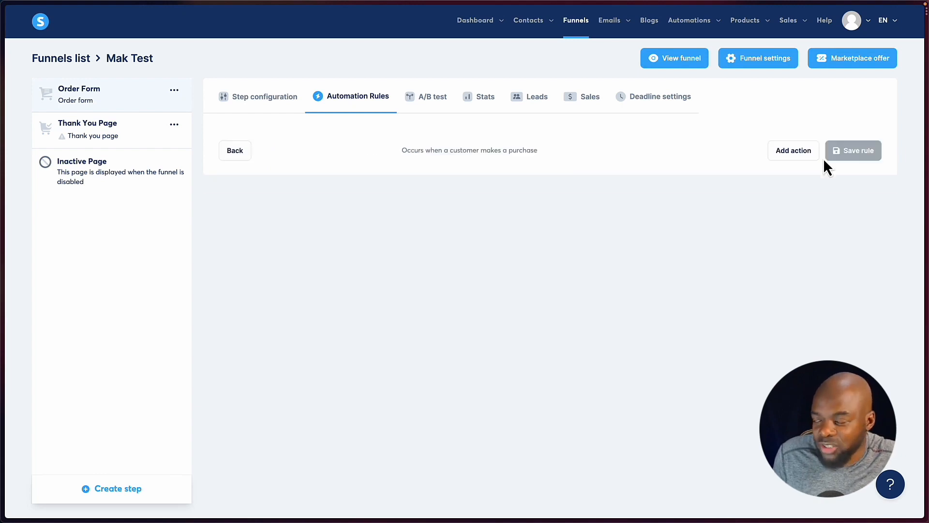
click(792, 154)
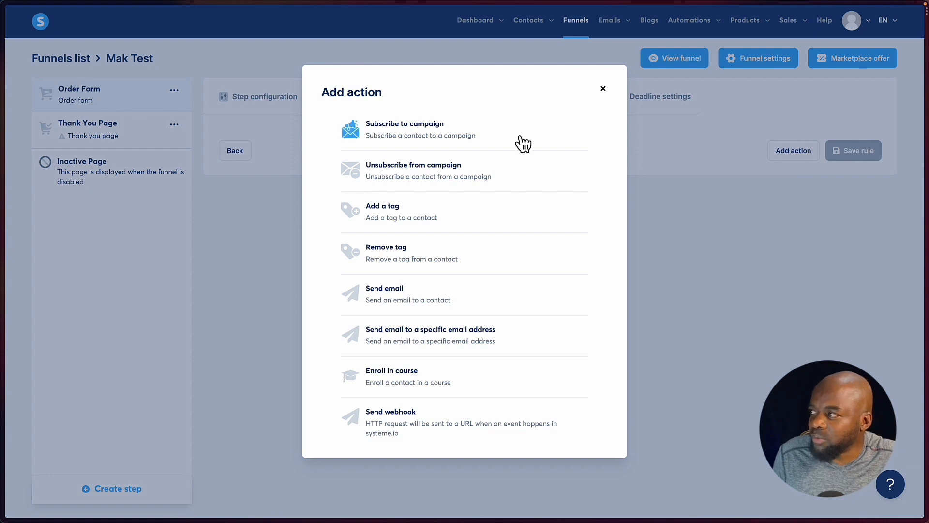
click(438, 217)
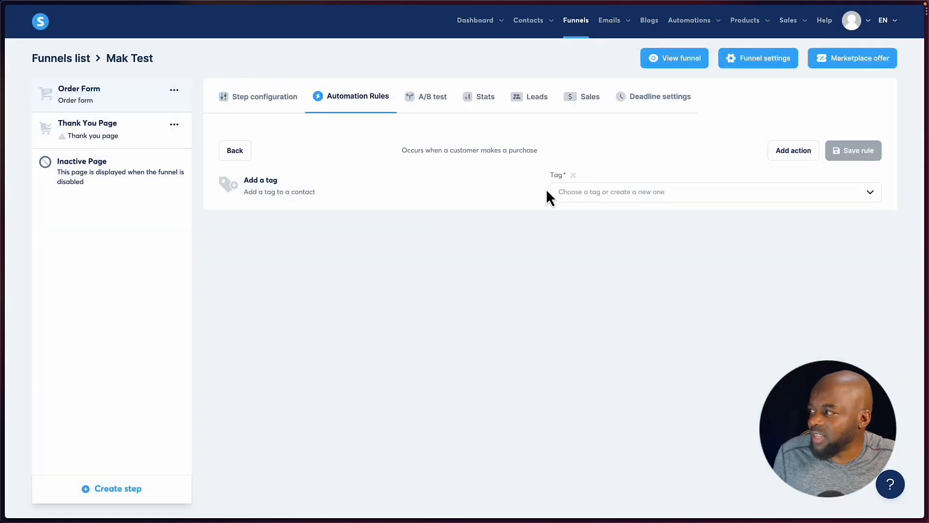
Choose "Bought DDG PRO" as the tag for the action and save the rule.
click(609, 194)
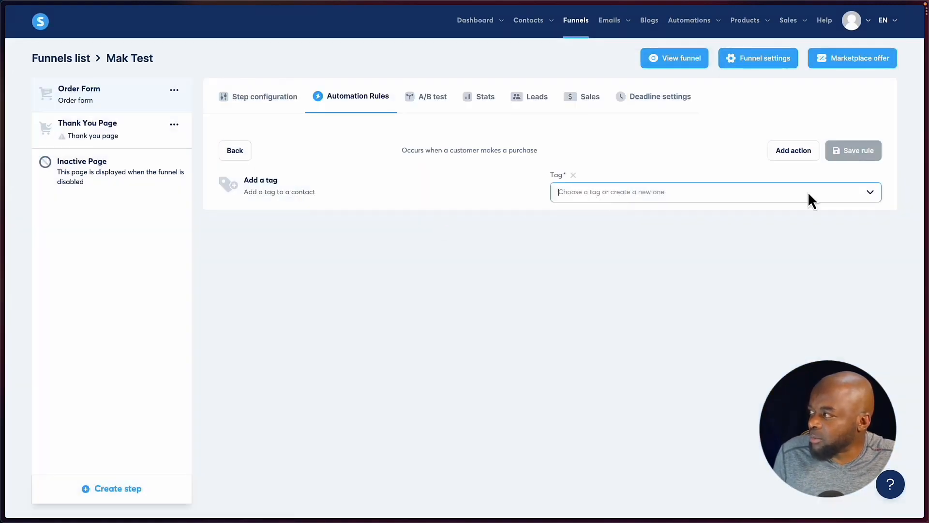
click(871, 192)
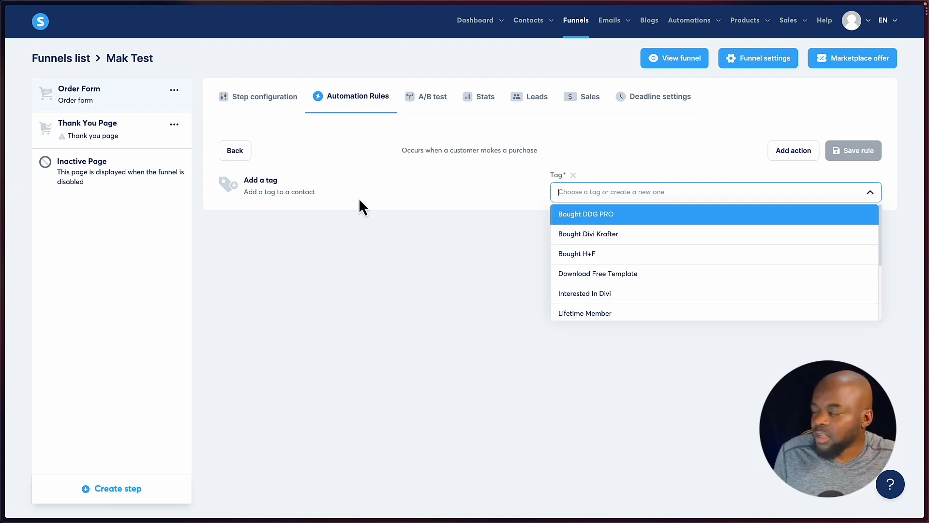
click(624, 224)
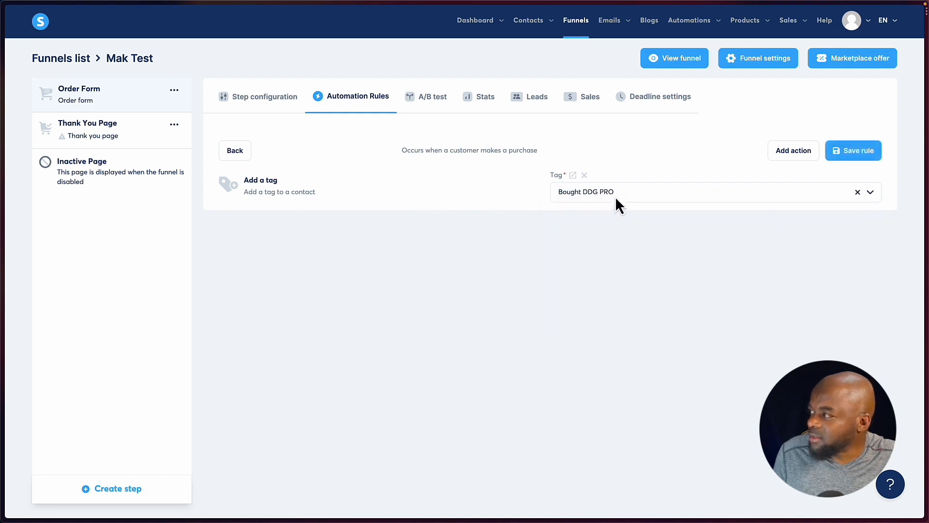
click(866, 154)
click(873, 153)
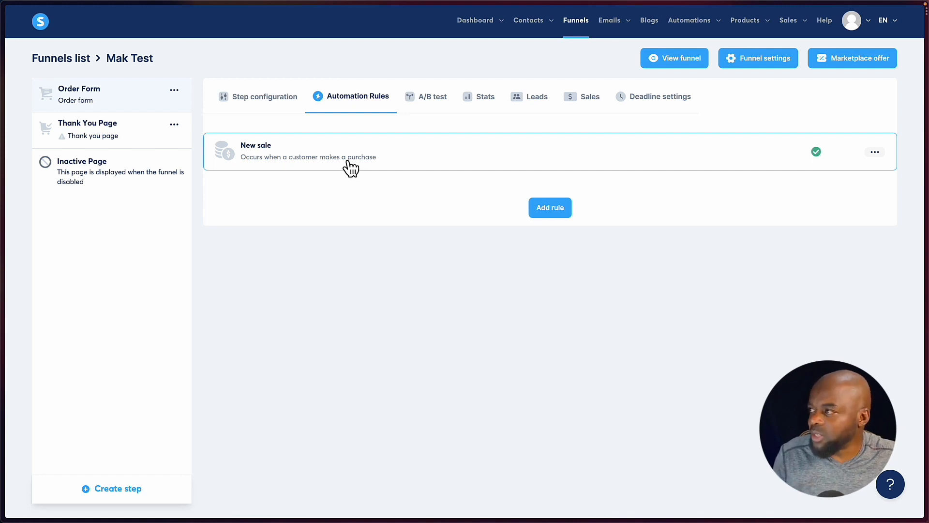
Review the Order Form step's A/B test, Stats, Leads, Sales and Deadline settings sections.
click(436, 100)
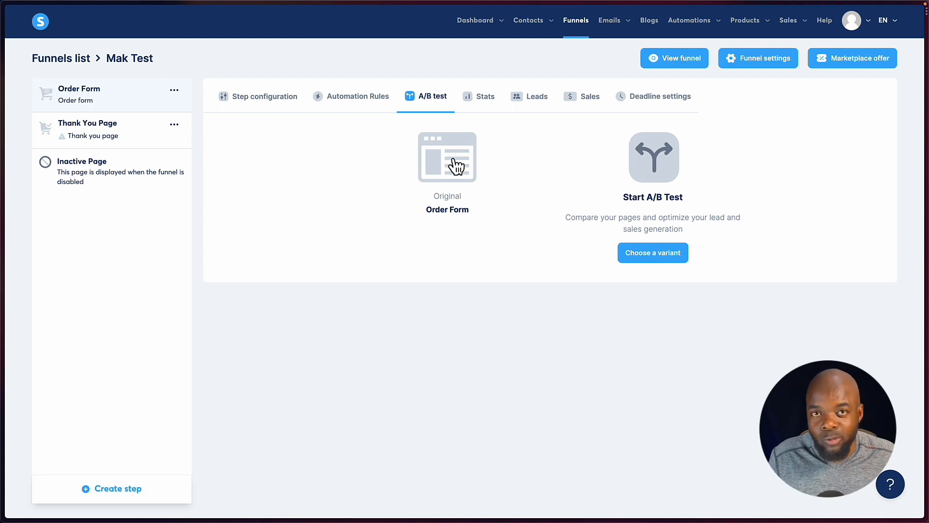
click(486, 101)
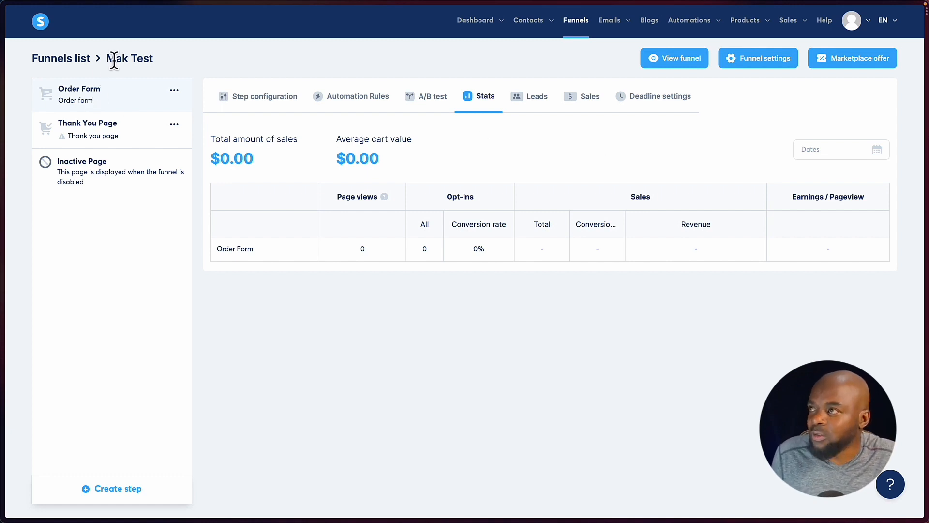
click(545, 108)
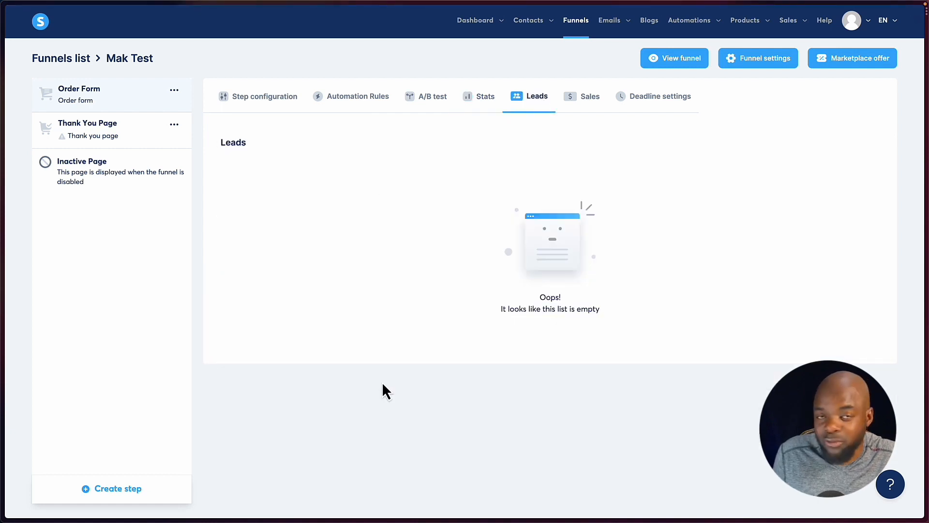
click(592, 99)
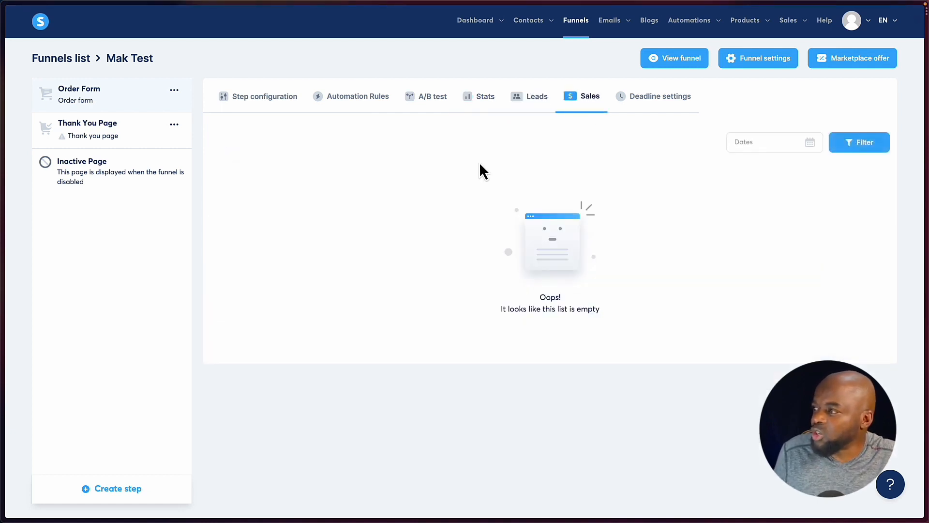
click(647, 99)
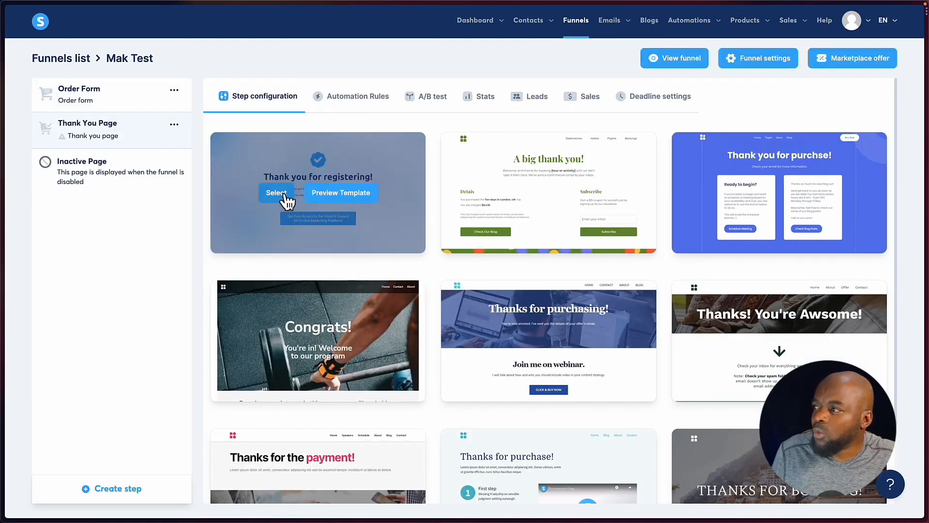
Browse the Thank You Page templates and select the "Thank you for registering!" template.
scroll(561, 354, down, 1)
scroll(561, 354, down, 2)
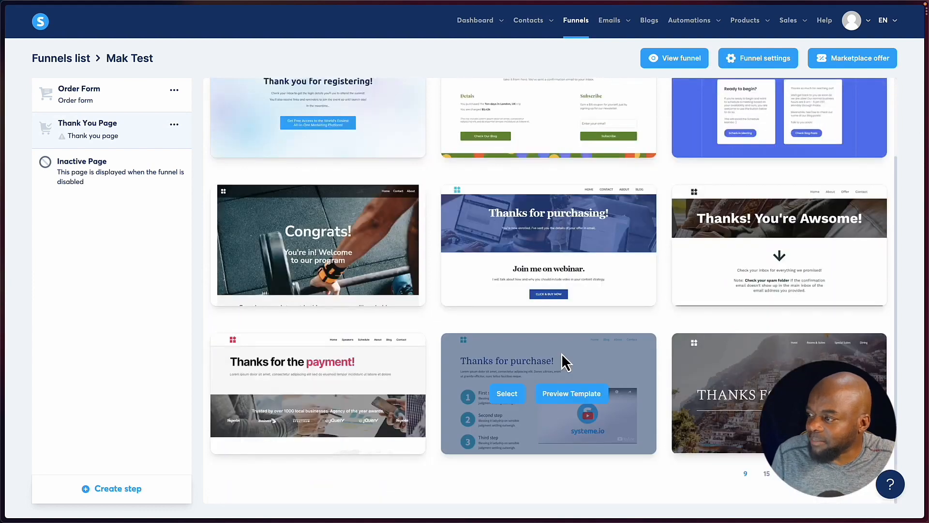
scroll(561, 354, up, 2)
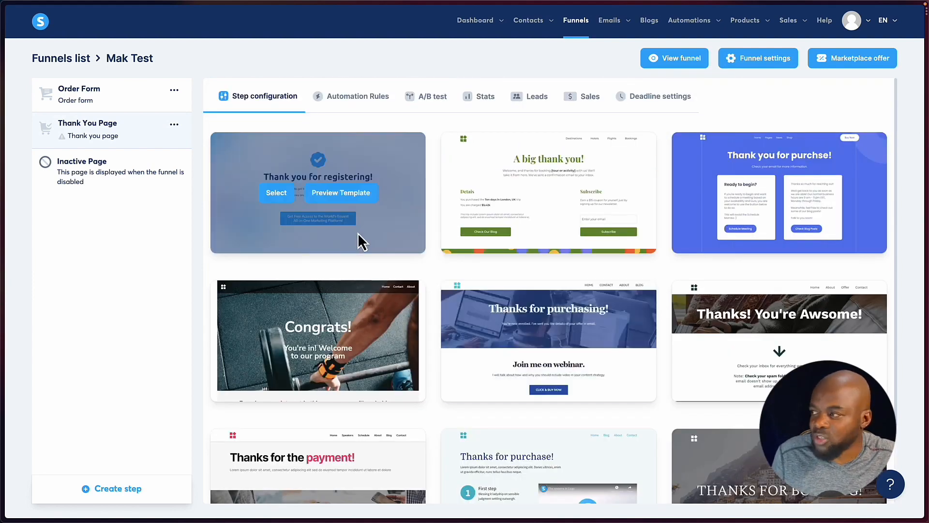
click(275, 193)
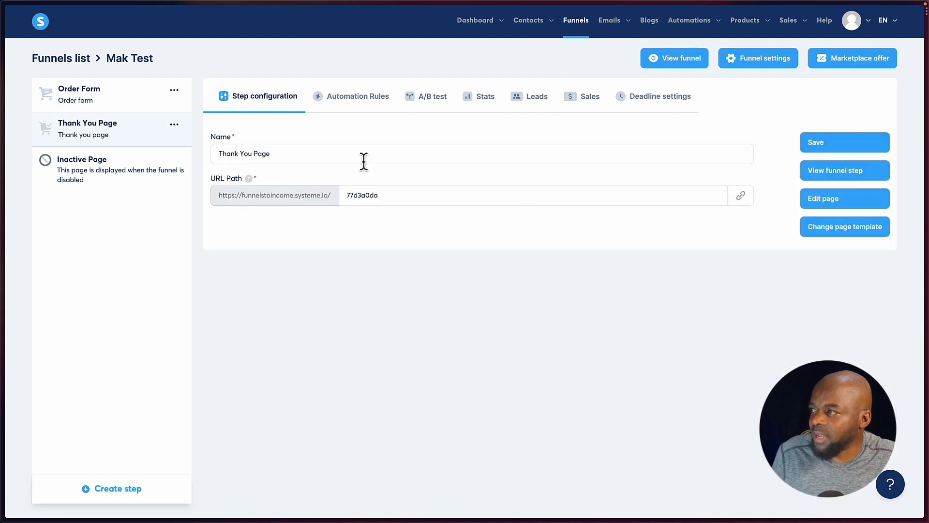
Return to the Order Form step and open its page in the page editor.
click(144, 101)
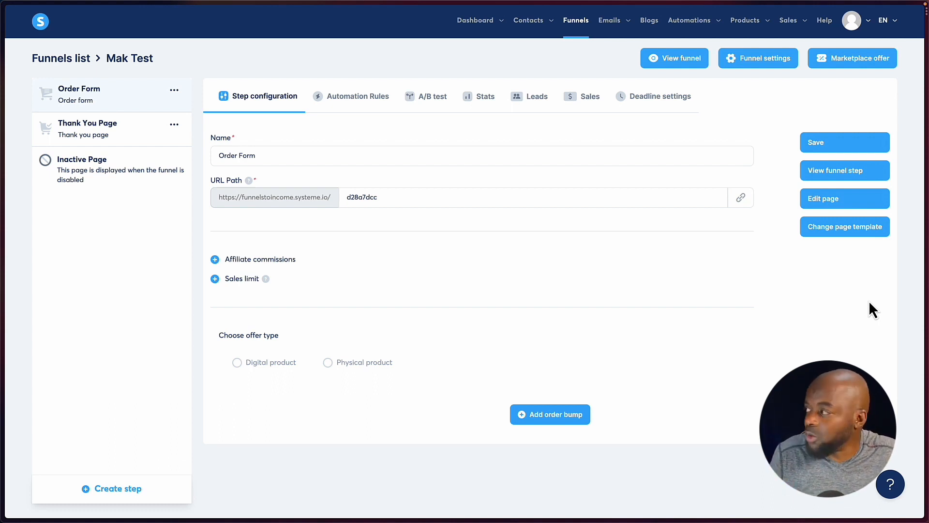
click(826, 206)
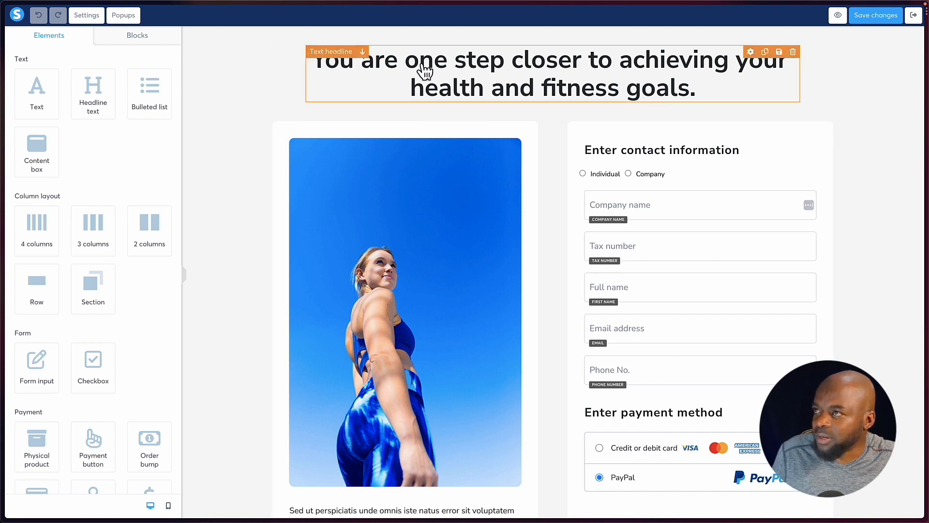
Replace the order form page's main headline text with "Mak Test Funnel".
click(654, 88)
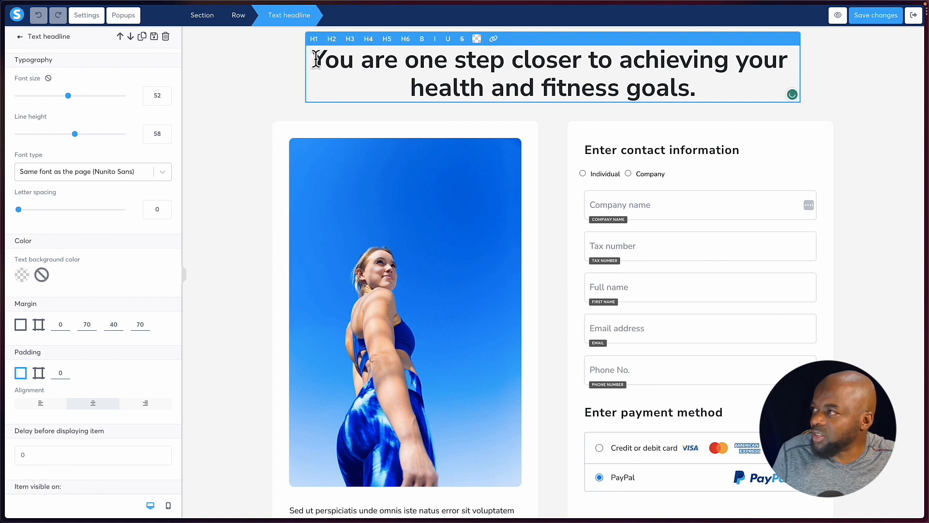
drag(315, 58, 767, 92)
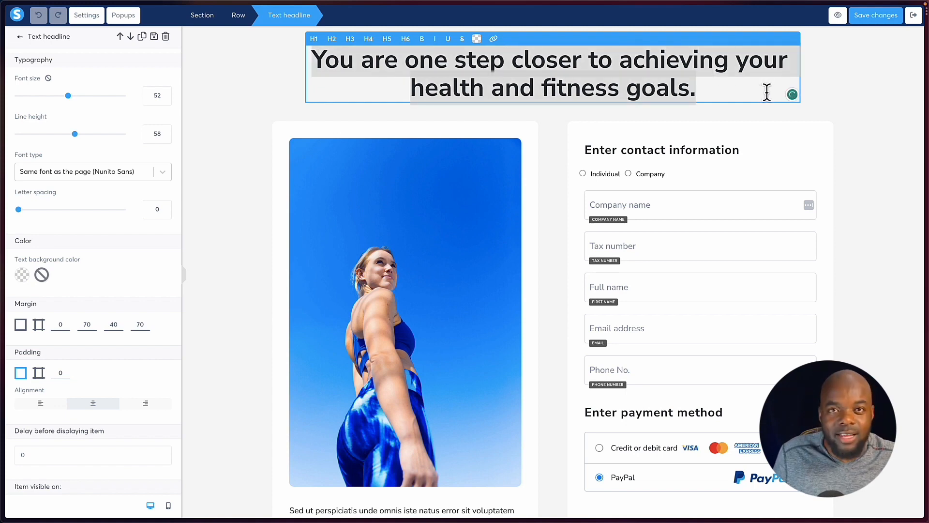
text(Mak Test Funnel)
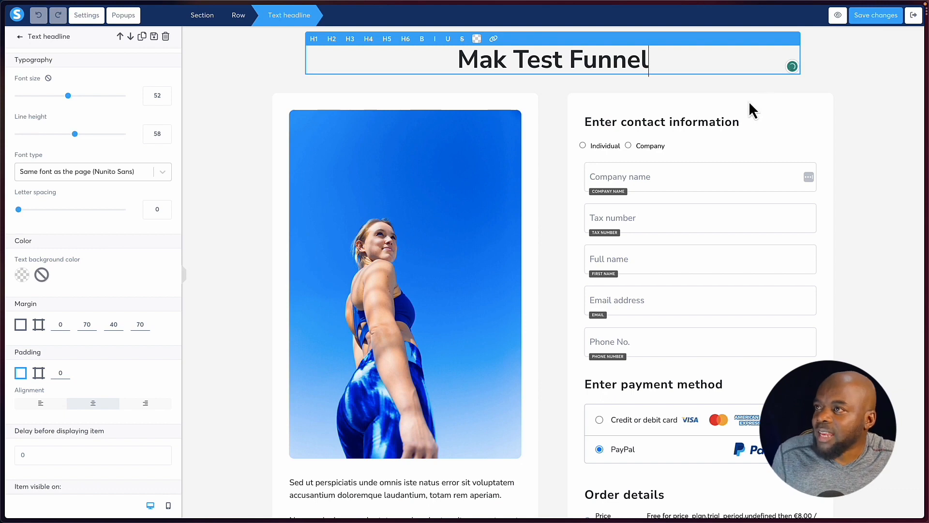
Change the headline's font type to Google Fonts and choose Poppins.
click(162, 173)
click(97, 227)
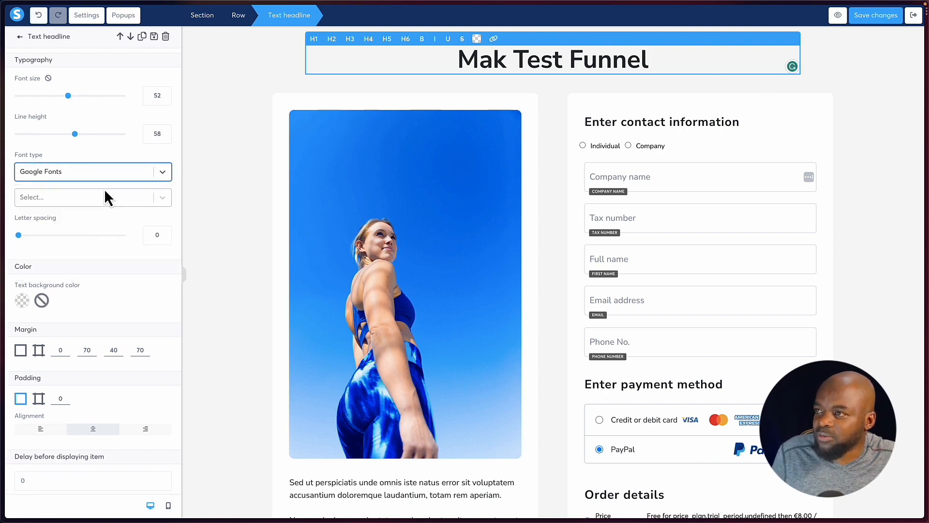
click(97, 200)
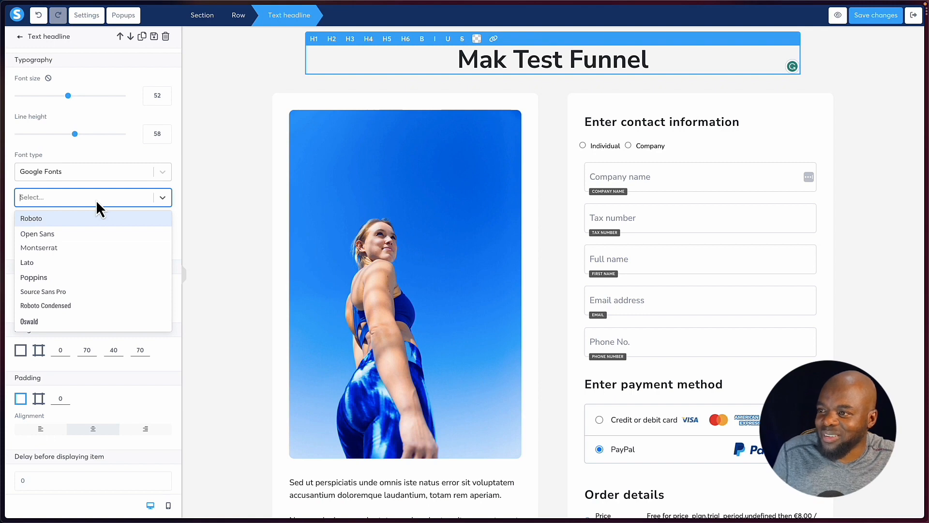
click(51, 279)
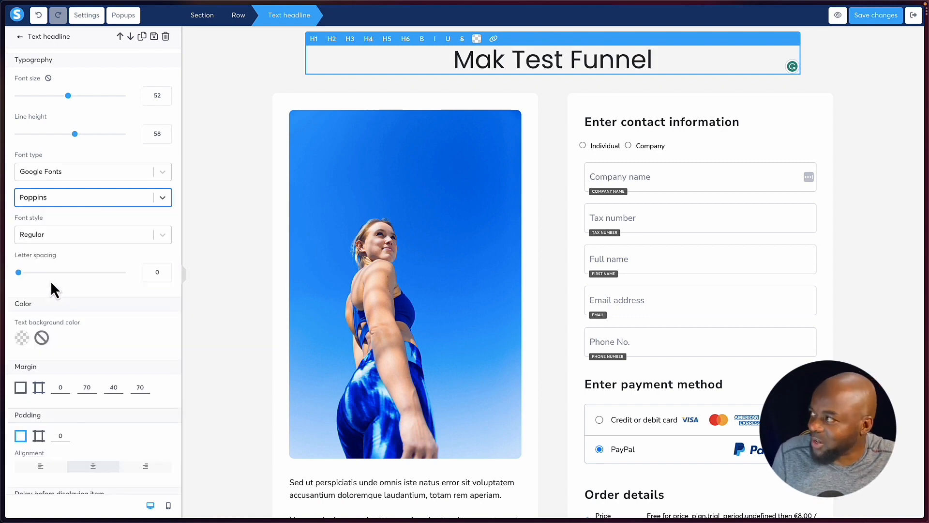
Set the headline's font style to Semi-bold 600.
click(76, 239)
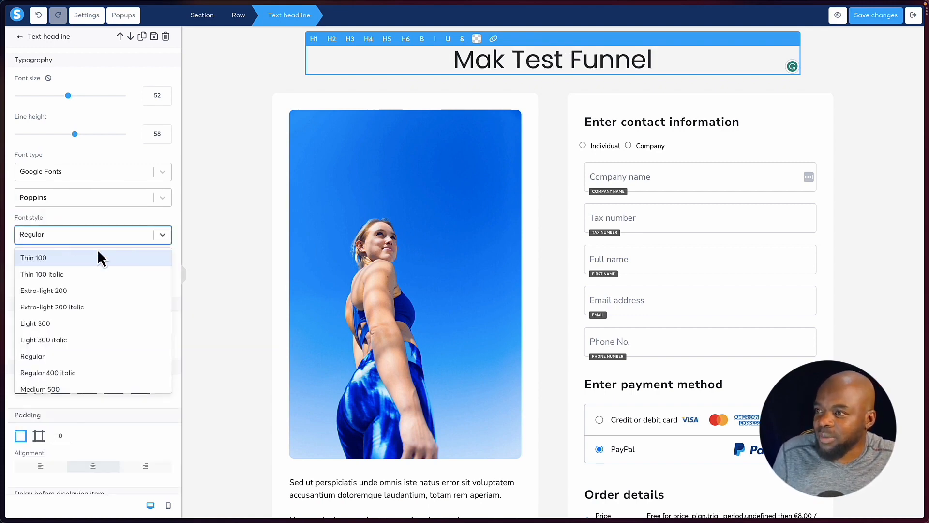
scroll(63, 358, down, 1)
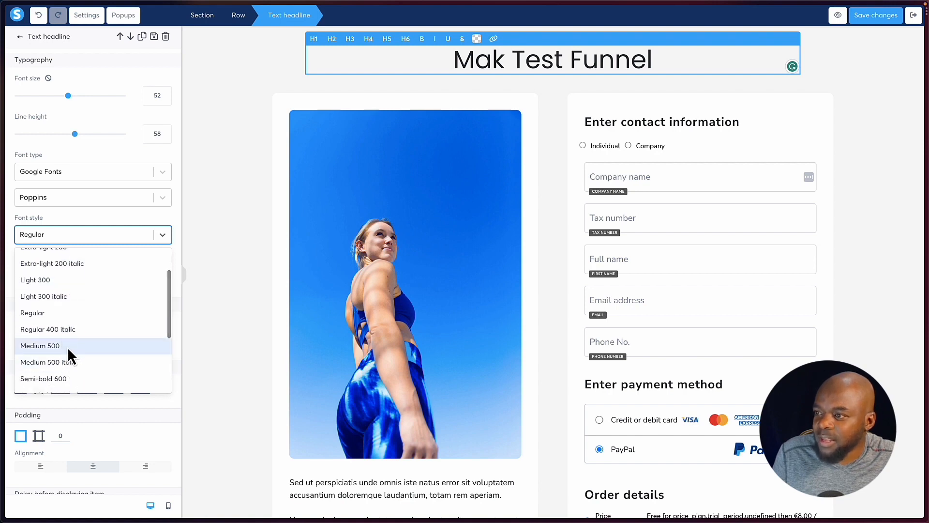
click(70, 346)
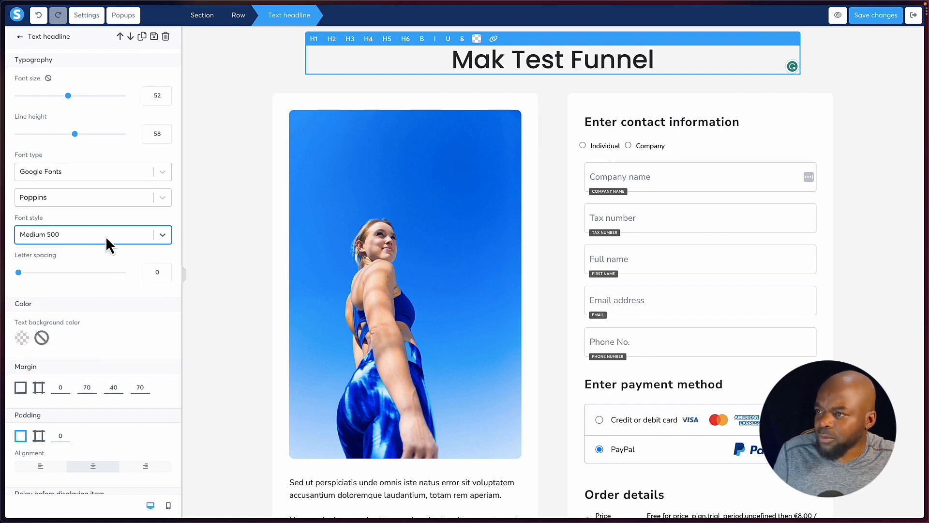
click(105, 236)
scroll(77, 364, down, 3)
click(68, 337)
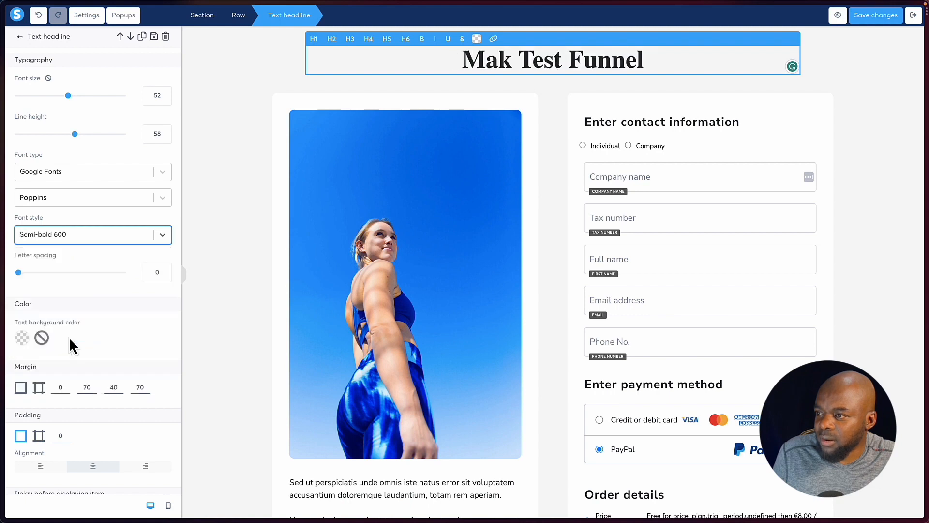
Try a B68585 text background colour on the headline and reduce its opacity to fully transparent.
click(22, 338)
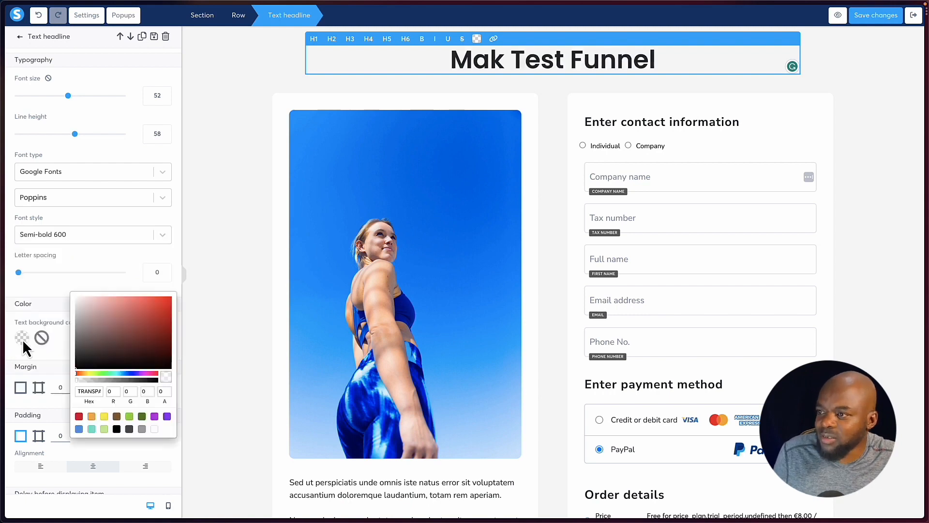
click(101, 318)
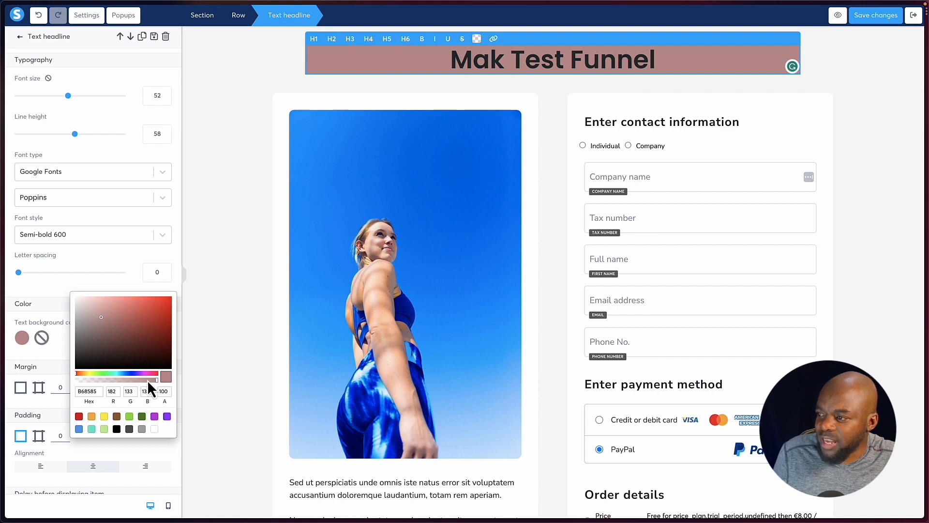
drag(120, 380, 81, 382)
click(42, 291)
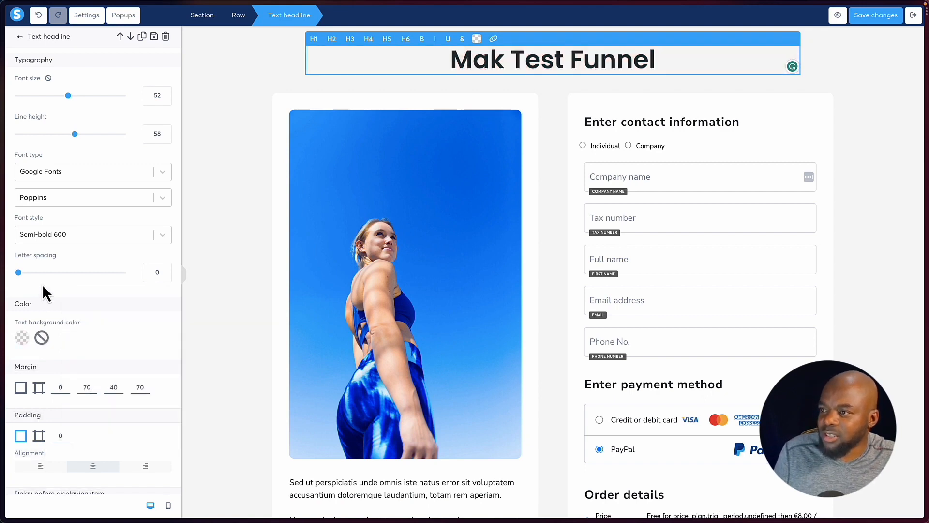
Add a Text element directly below the "Mak Test Funnel" headline.
scroll(77, 338, down, 1)
scroll(79, 339, down, 5)
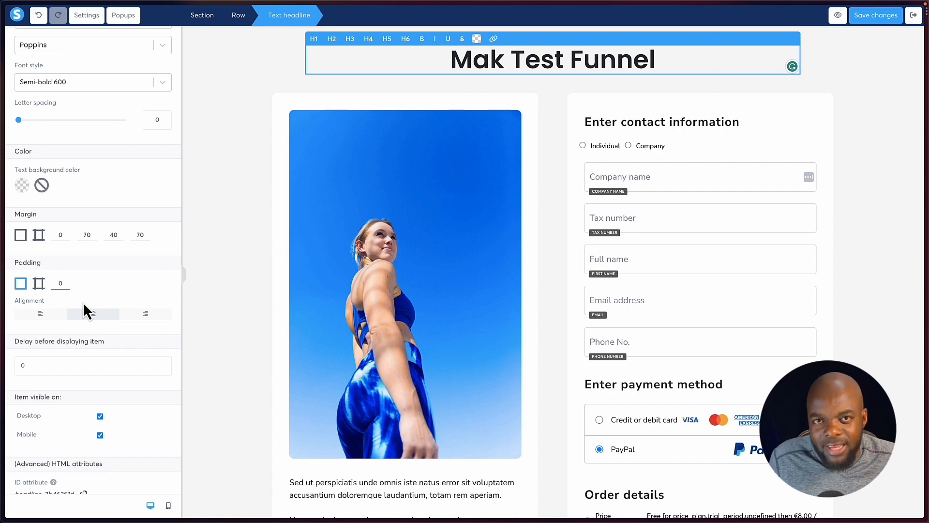
scroll(86, 285, up, 6)
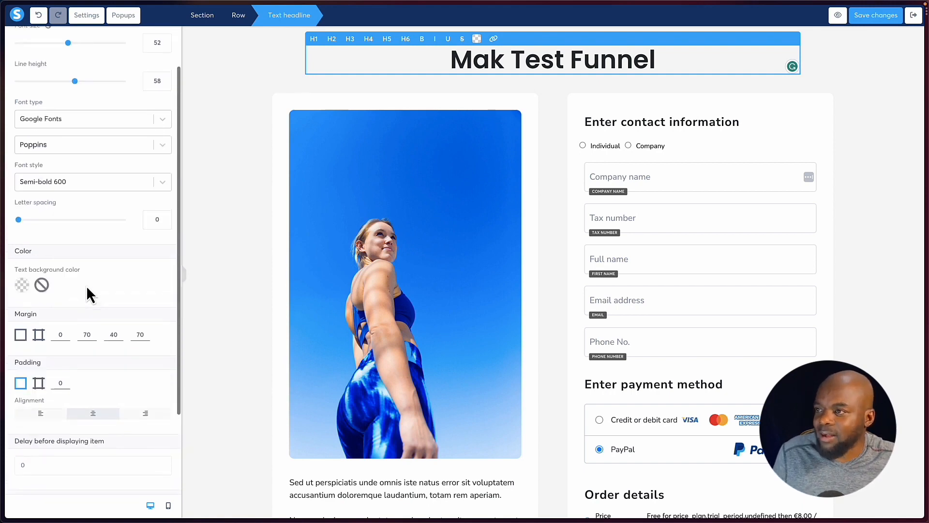
click(522, 84)
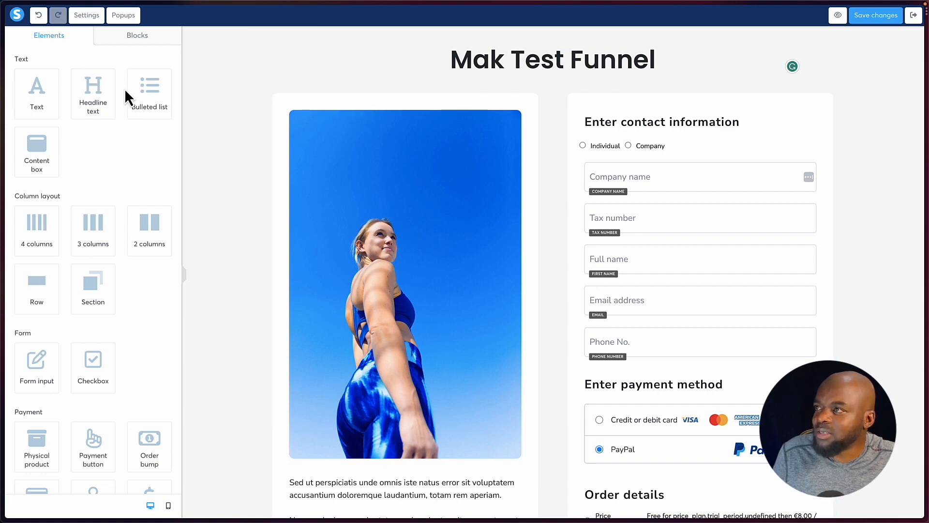
drag(37, 88, 569, 67)
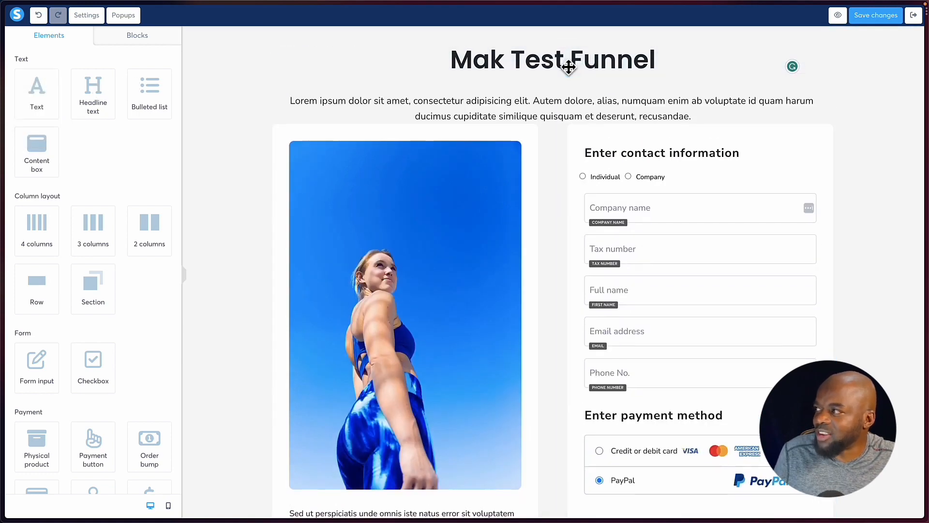
Switch the new text element's margin to separate values for each side.
click(770, 99)
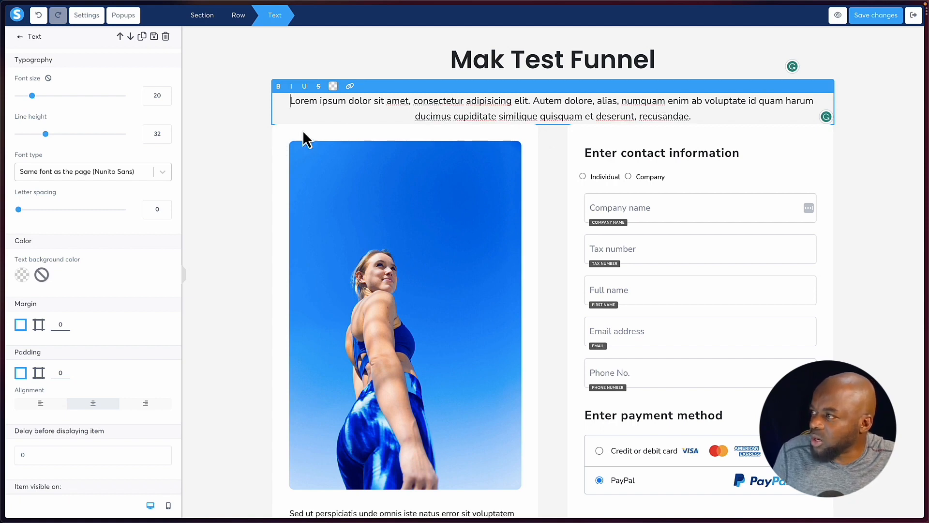
click(40, 326)
click(147, 323)
click(146, 322)
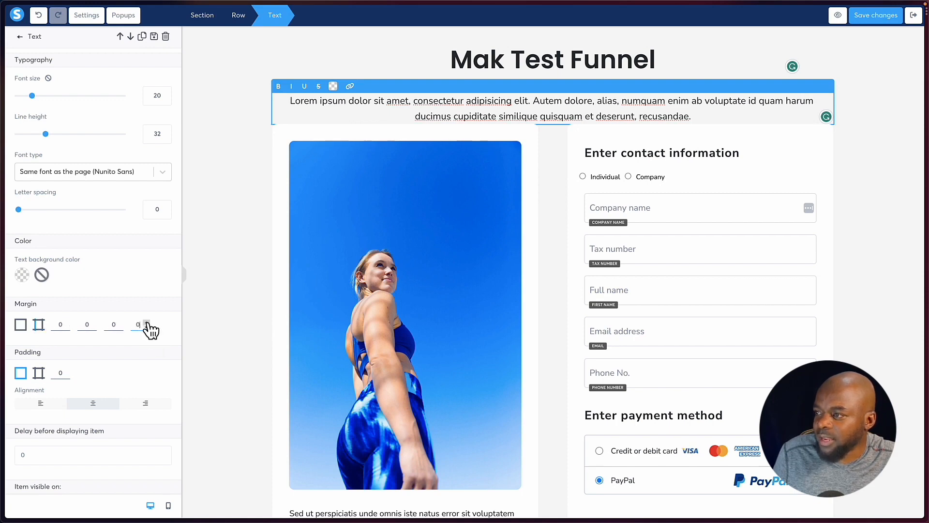
click(147, 323)
click(147, 327)
click(146, 327)
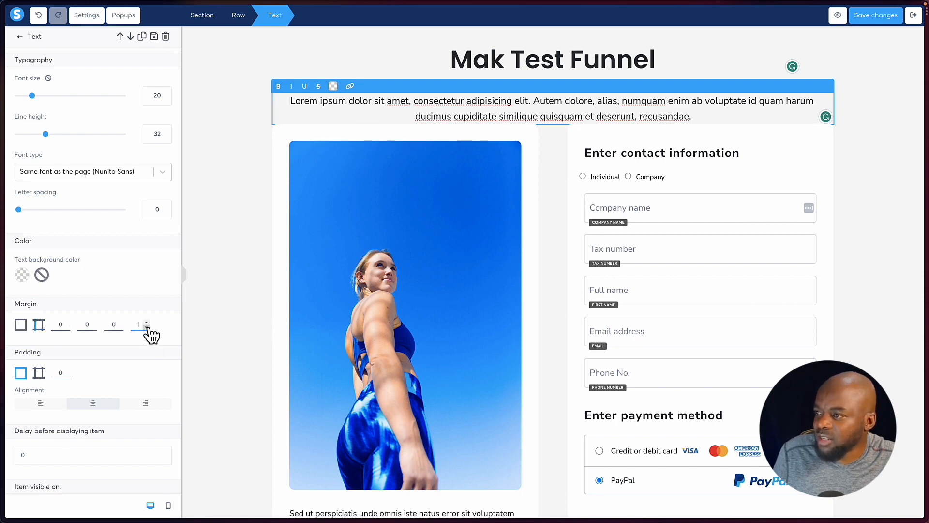
click(146, 327)
Increase the new text element's bottom margin to 40.
click(120, 323)
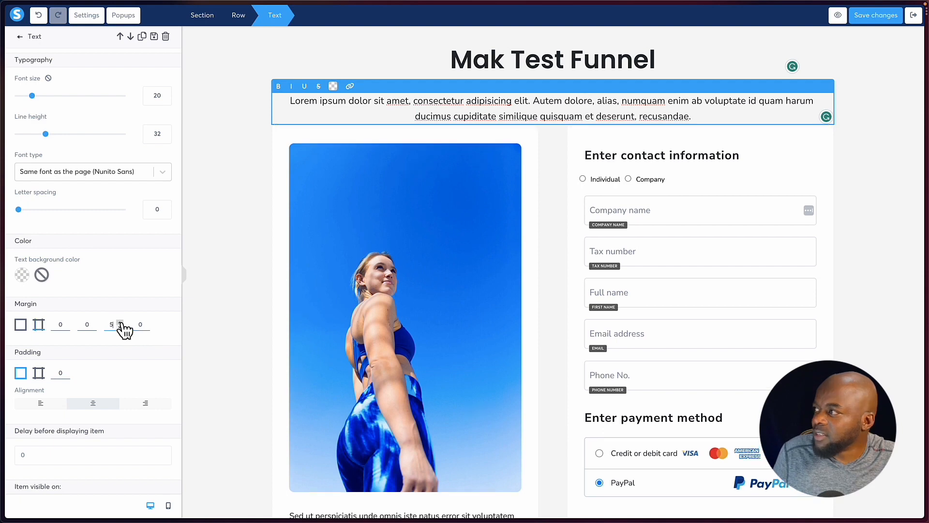
click(121, 323)
click(121, 323)
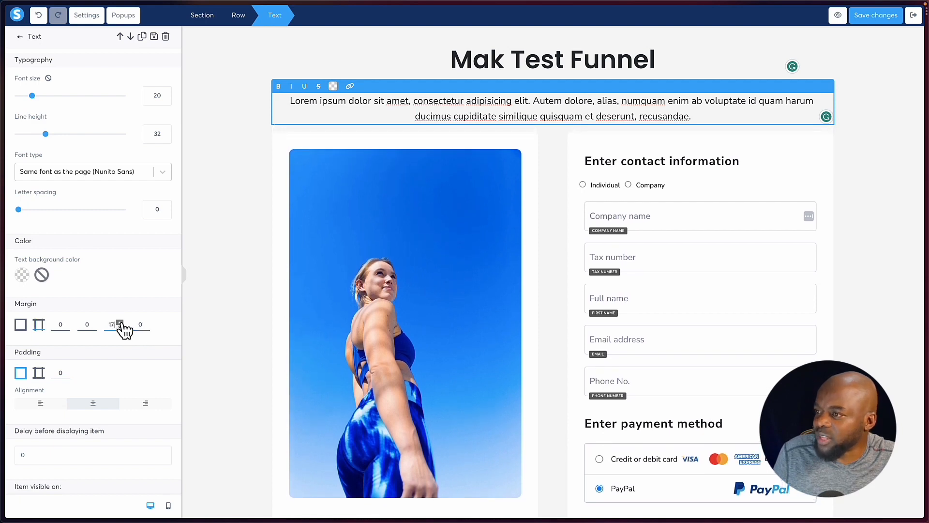
click(120, 323)
click(120, 323)
click(121, 323)
click(121, 323)
click(121, 323)
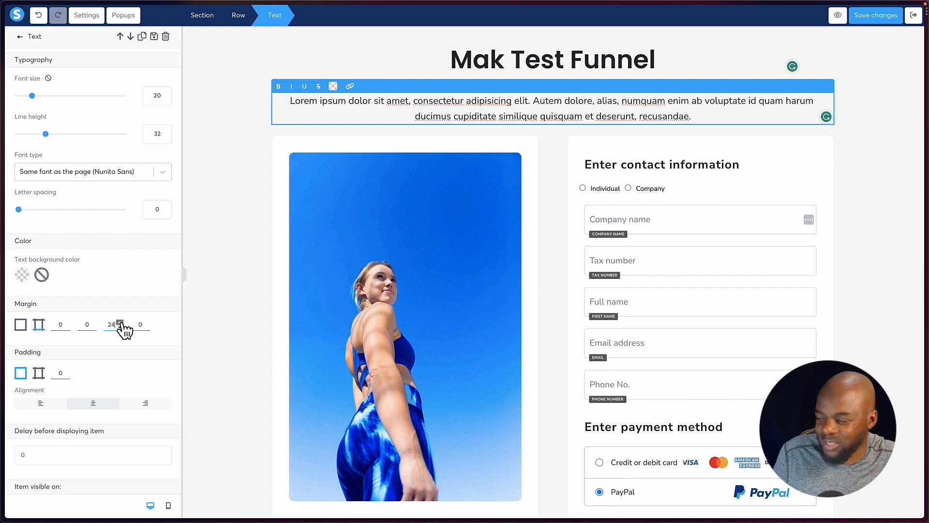
click(120, 323)
click(121, 323)
click(121, 323)
click(120, 323)
click(121, 323)
click(121, 323)
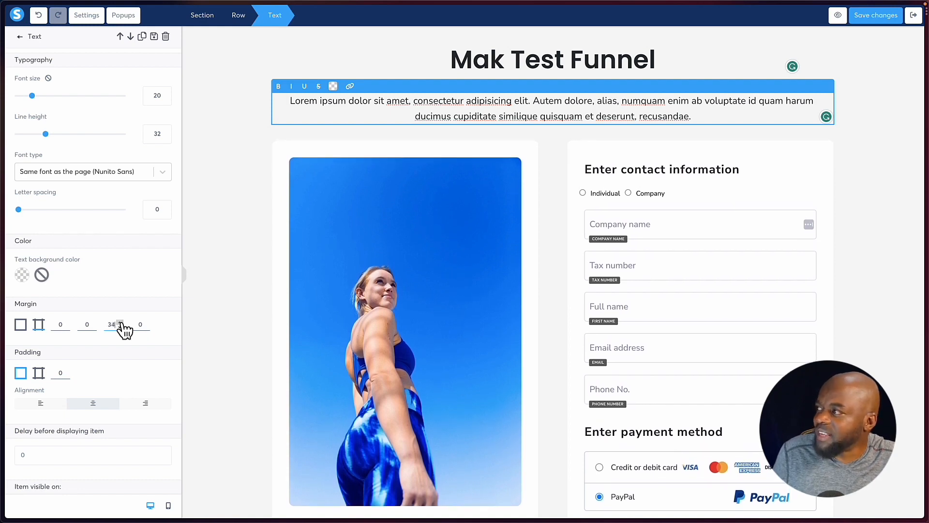
click(120, 323)
click(120, 323)
click(120, 323)
click(120, 322)
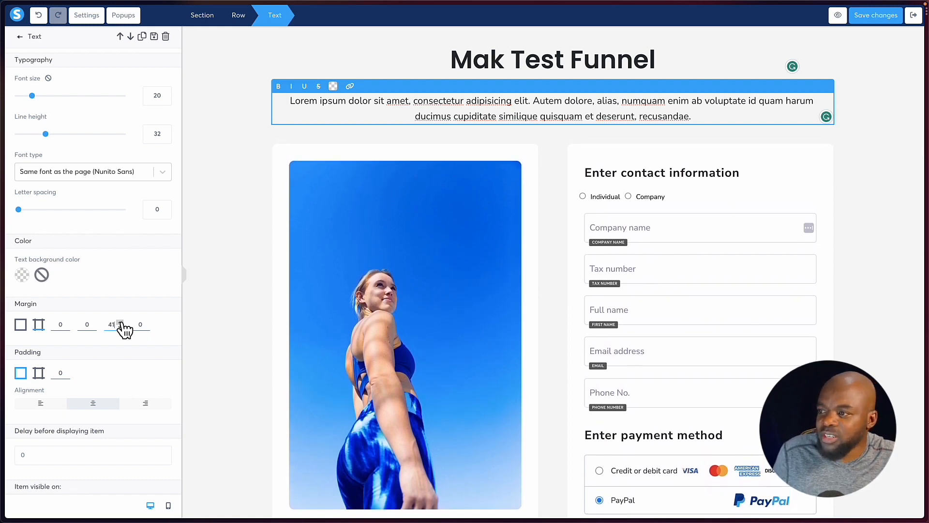
Set the Lorem ipsum text's font to the Google font Poppins and close its settings.
triple_click(363, 103)
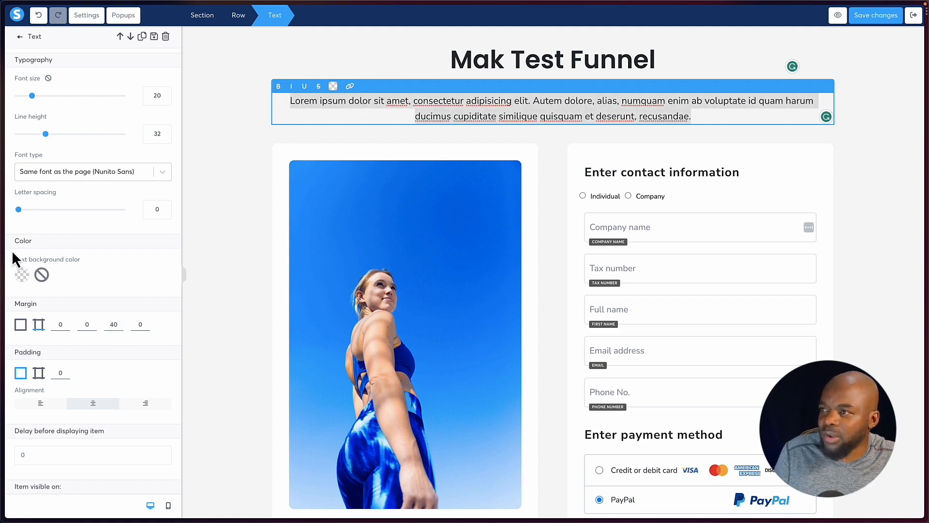
click(161, 172)
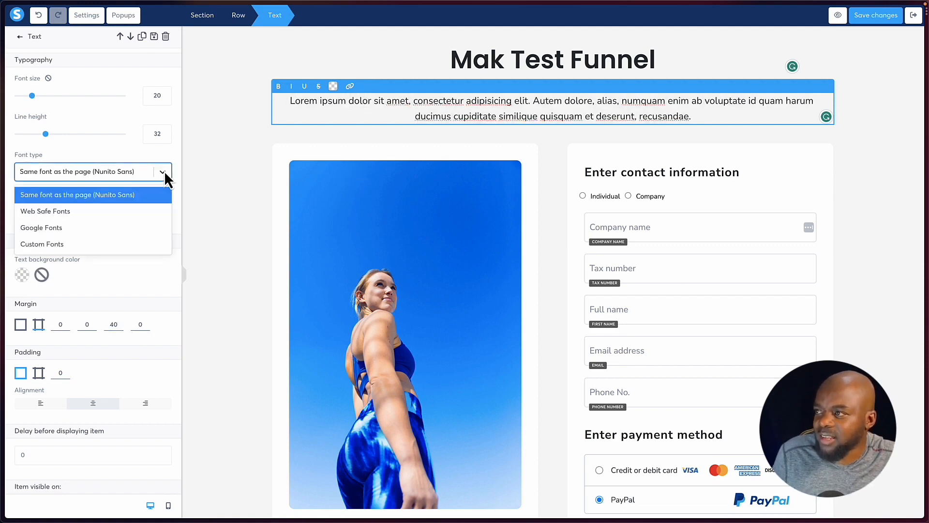
click(89, 228)
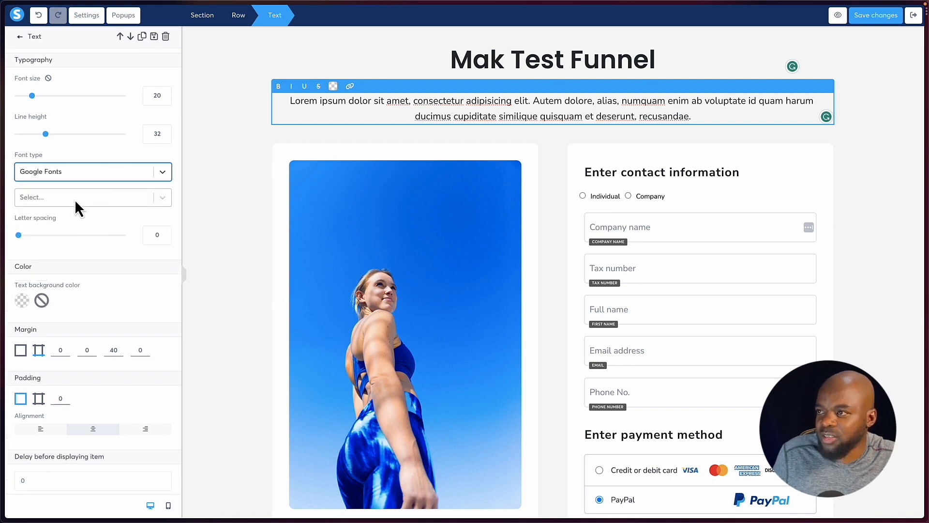
click(75, 199)
click(44, 277)
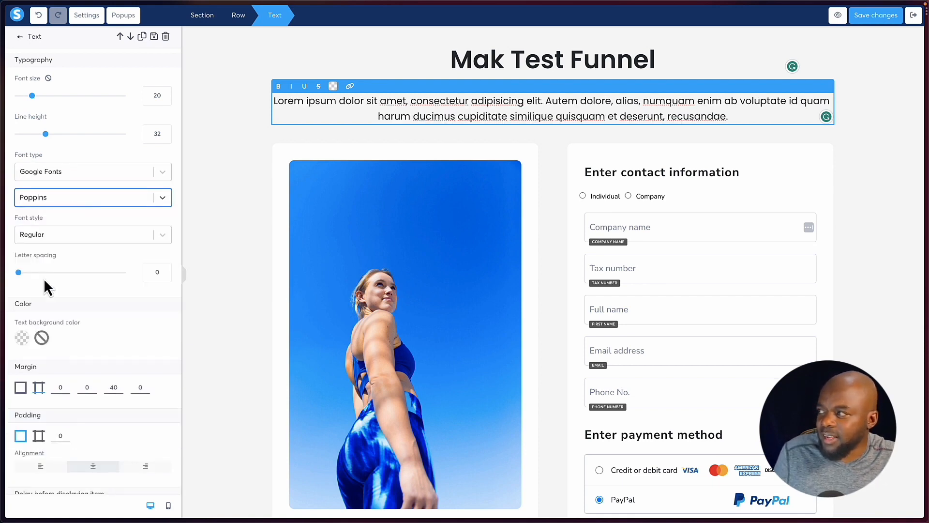
click(240, 135)
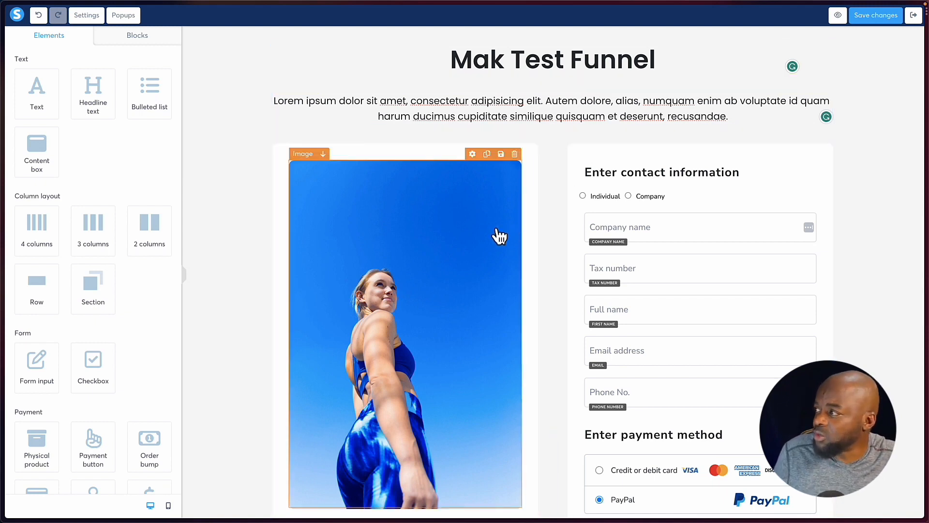
Examine the upload and existing-file options for the fitness image's link, and close the file picker without inserting anything.
click(415, 231)
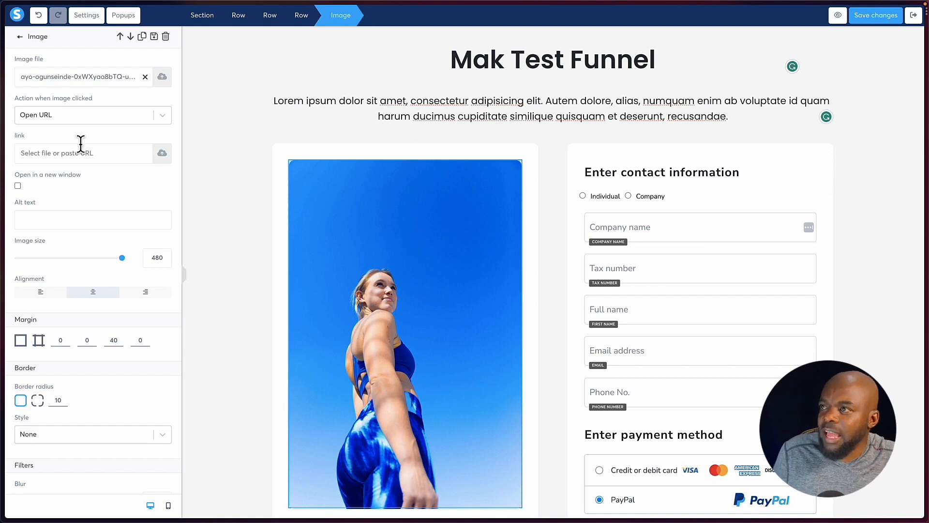
click(162, 153)
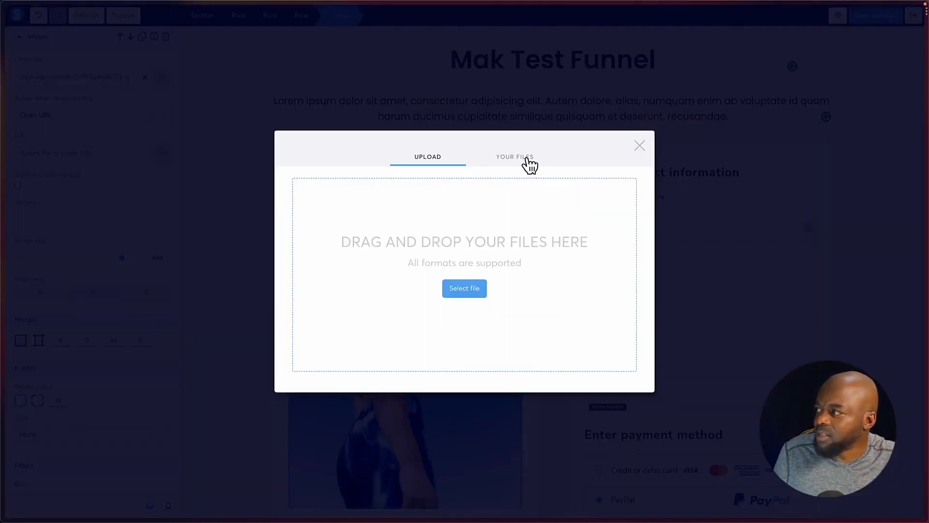
click(526, 158)
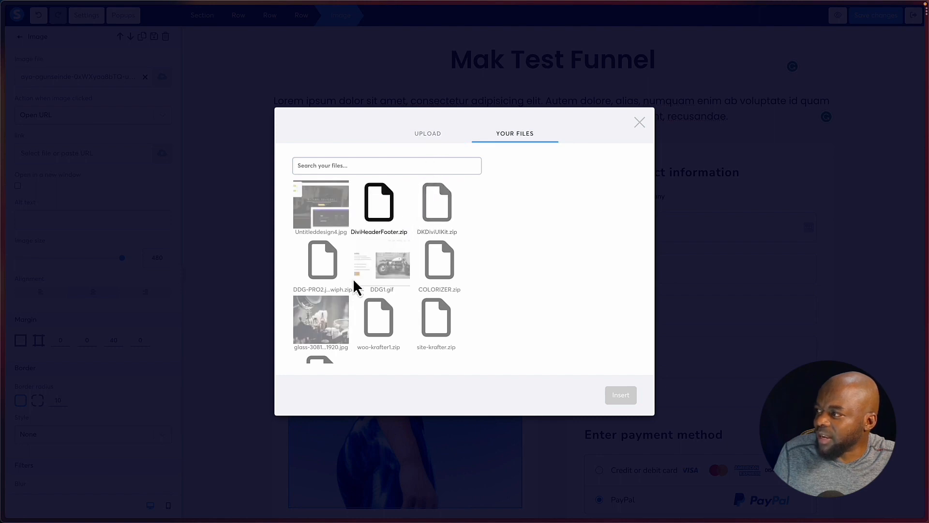
click(428, 134)
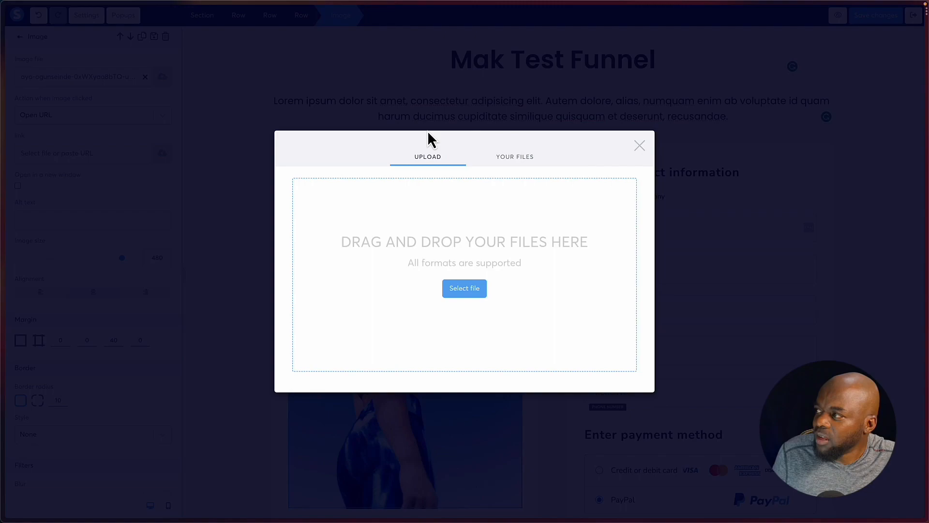
click(641, 149)
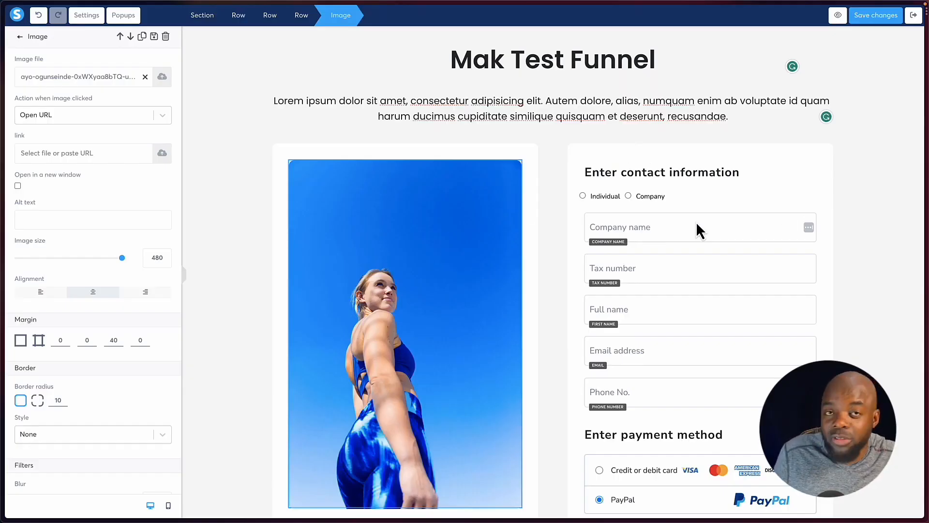
Delete the Company name, Tax number and Phone No. fields from the order form's contact information section.
click(694, 237)
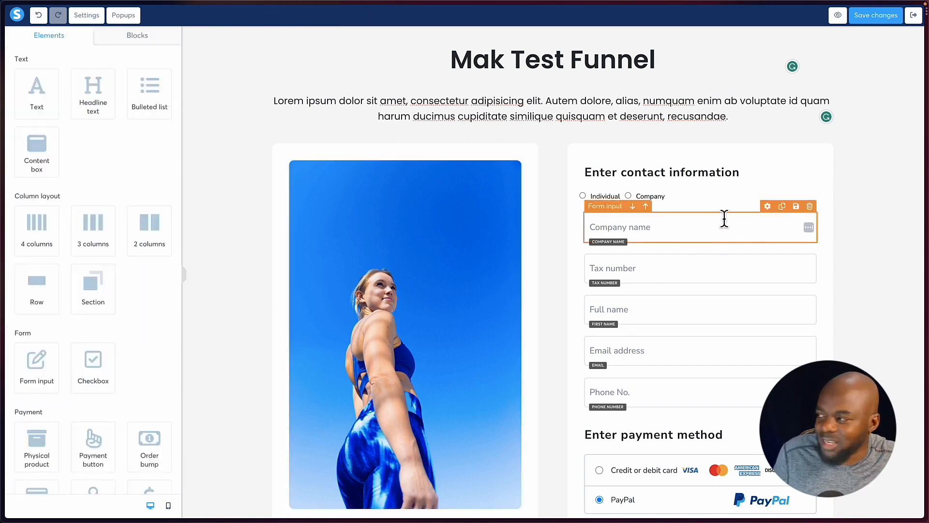
click(810, 207)
click(493, 300)
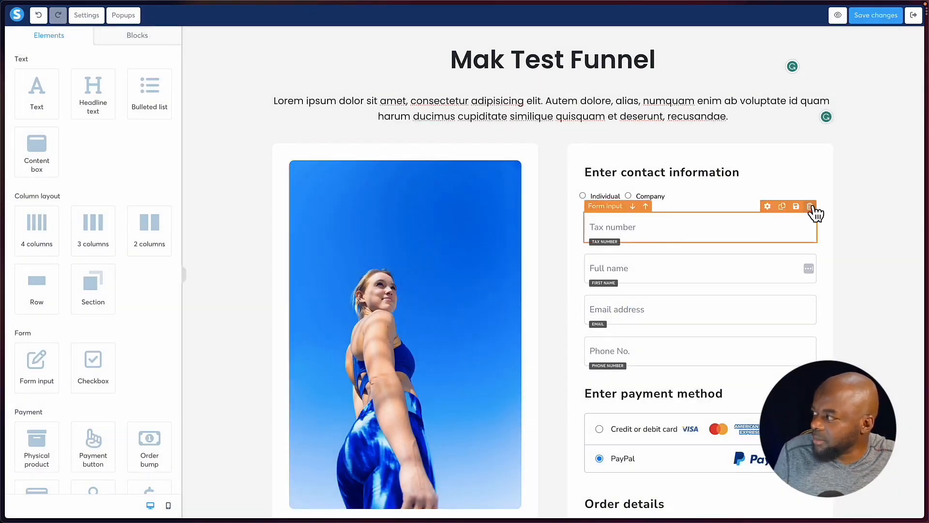
click(811, 207)
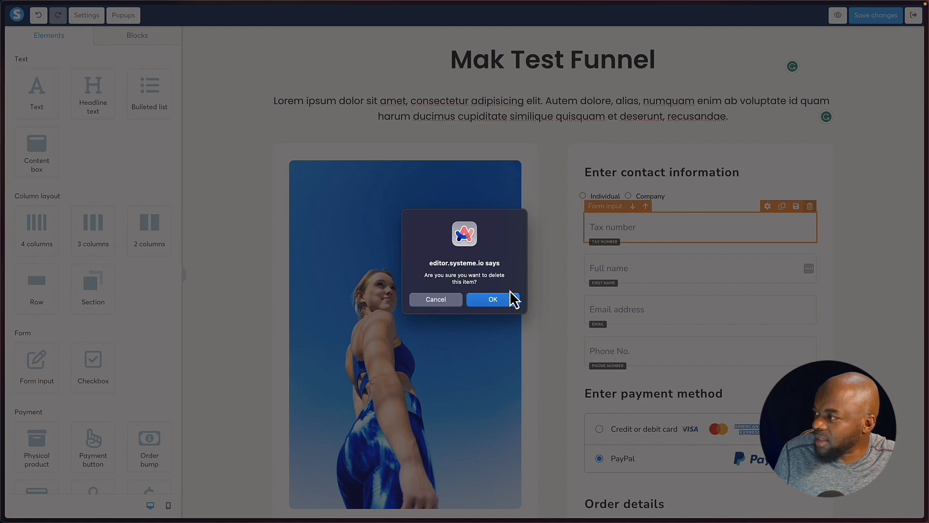
click(493, 300)
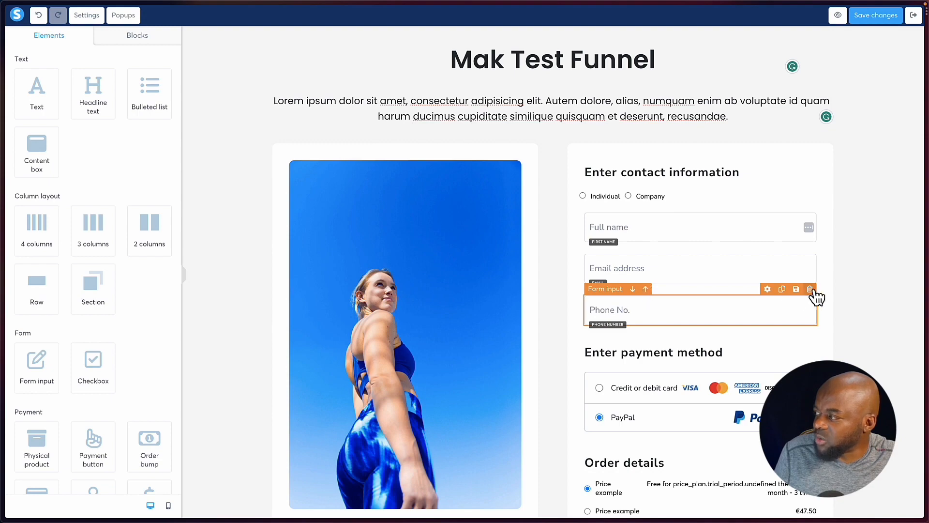
click(811, 290)
click(511, 302)
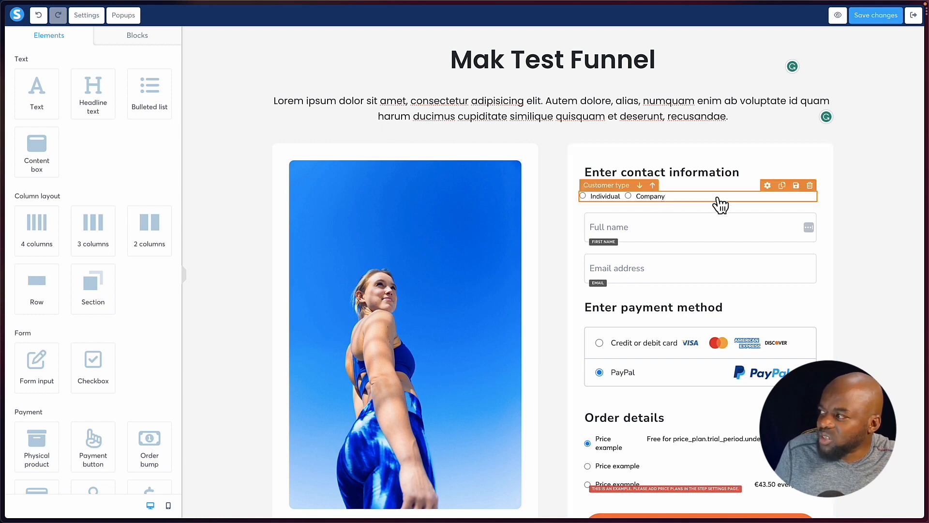
Inspect the settings of the payment methods element and the BUY NOW payment button without changing anything.
scroll(699, 270, down, 3)
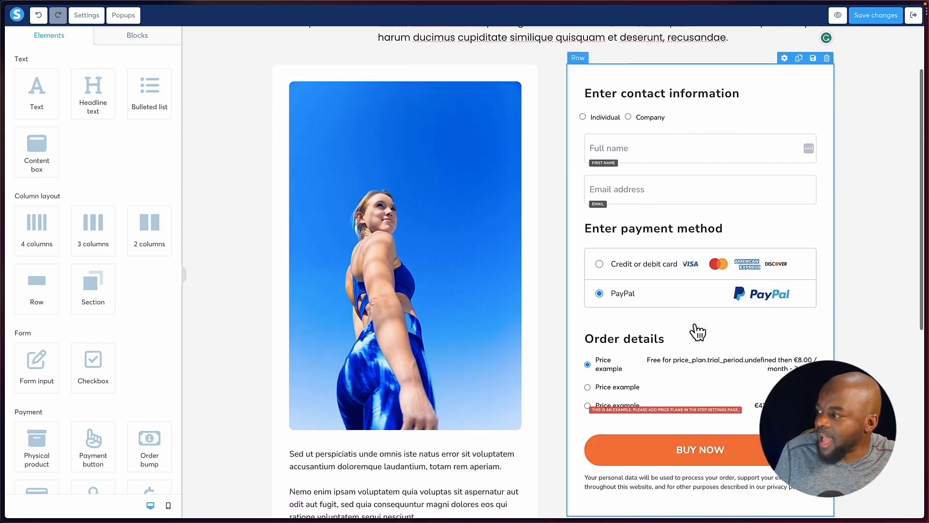
scroll(697, 332, down, 1)
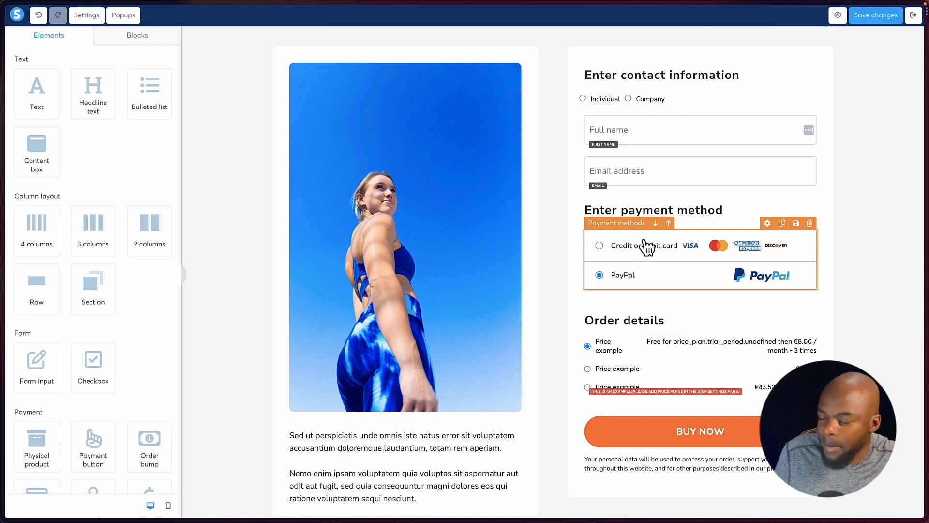
click(647, 246)
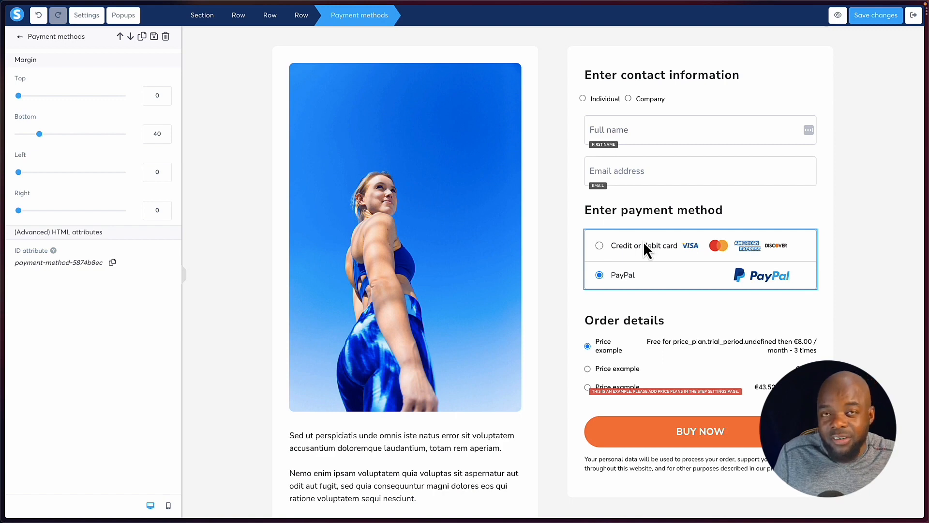
click(685, 274)
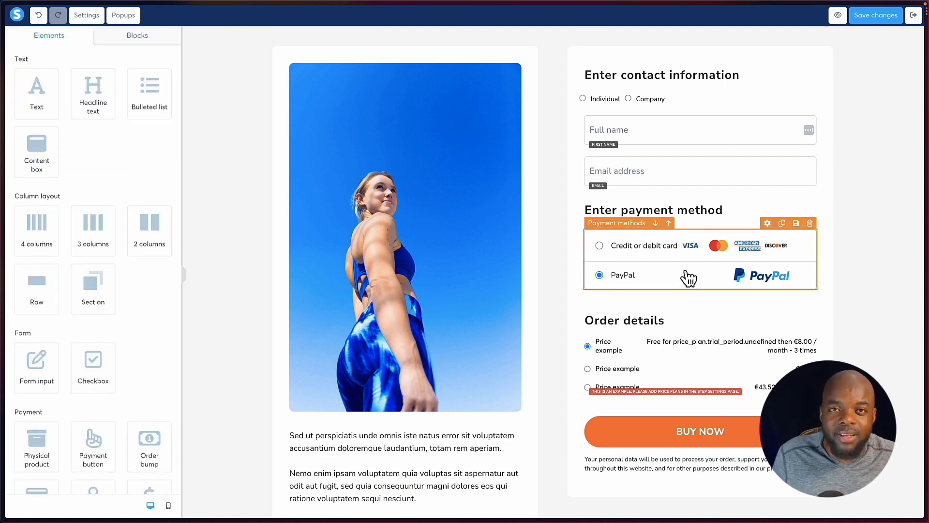
scroll(688, 278, down, 3)
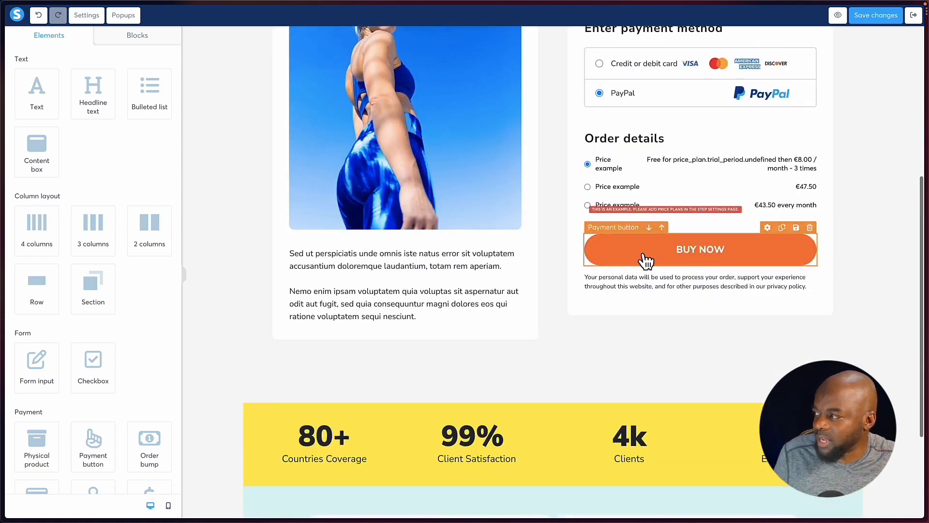
click(755, 253)
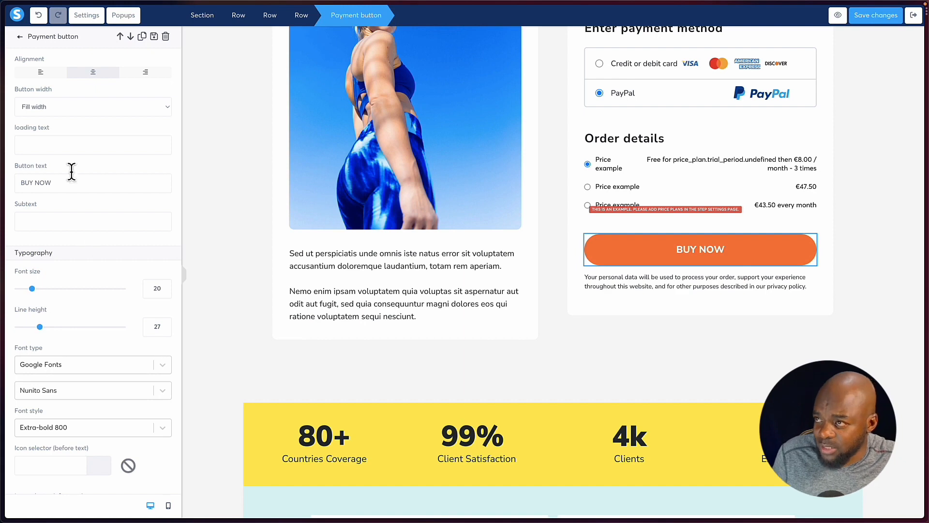
click(752, 252)
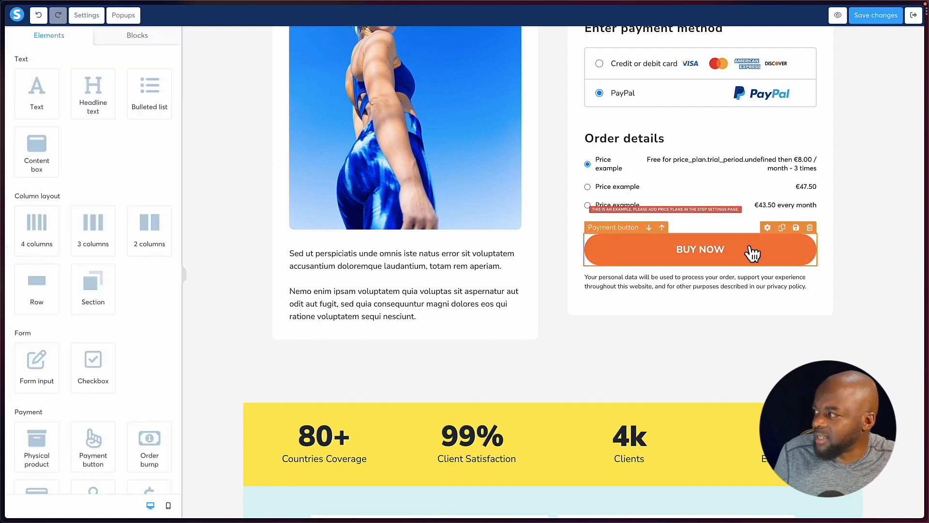
Look at the page settings and the popups section of the order form page.
click(92, 16)
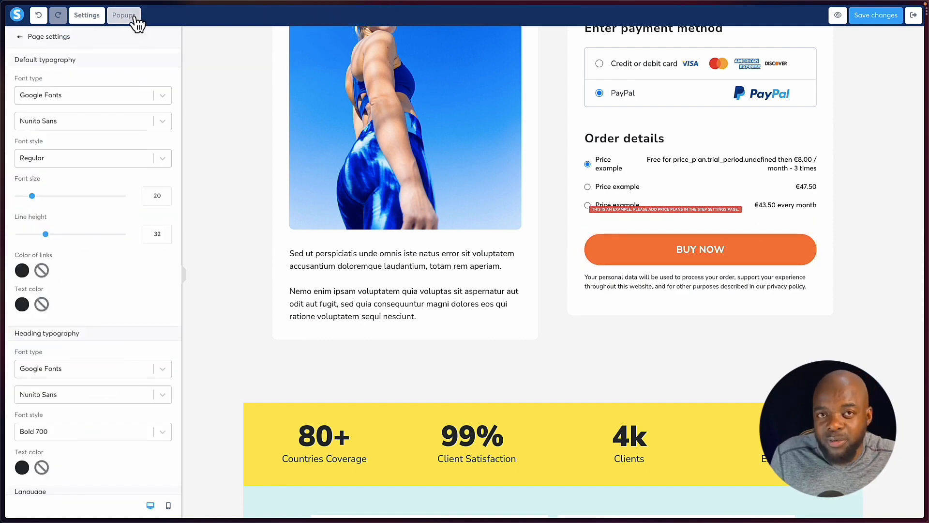
click(134, 18)
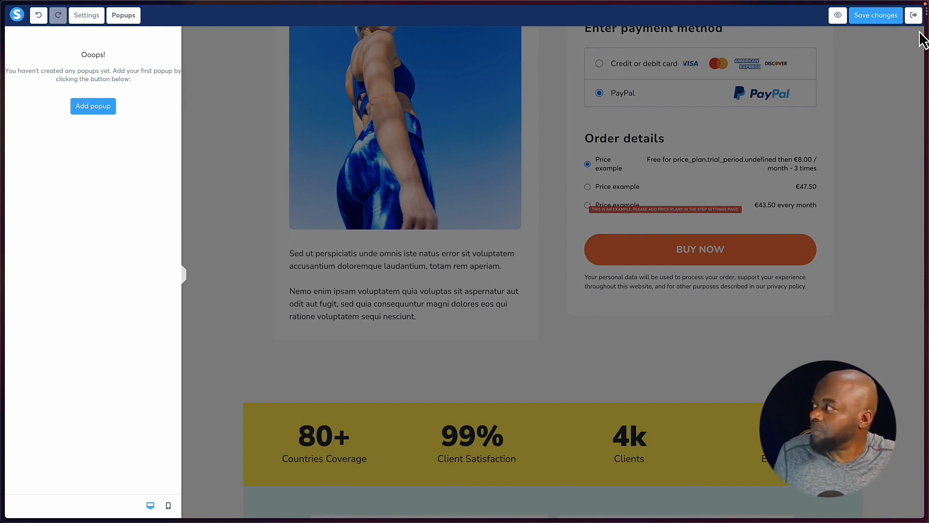
Save the order form page and check its preview, leaving the page editor when done.
click(885, 16)
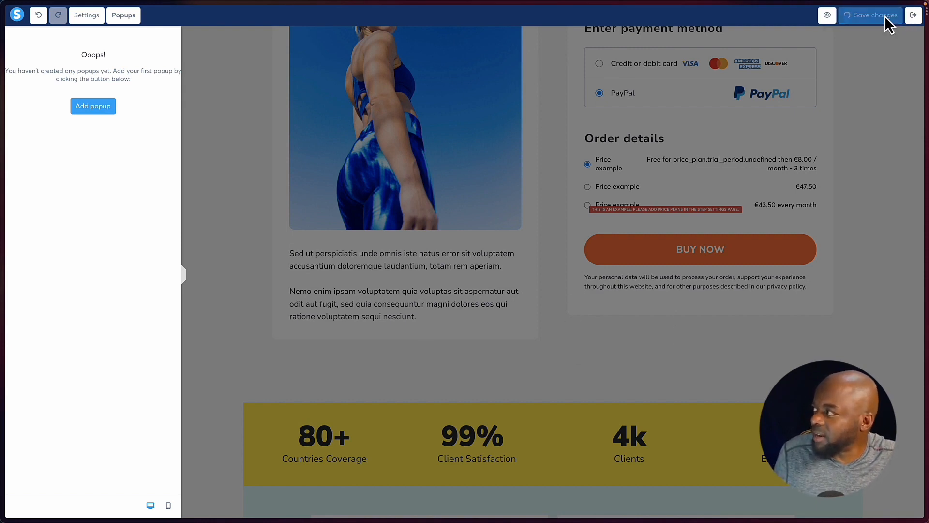
click(838, 16)
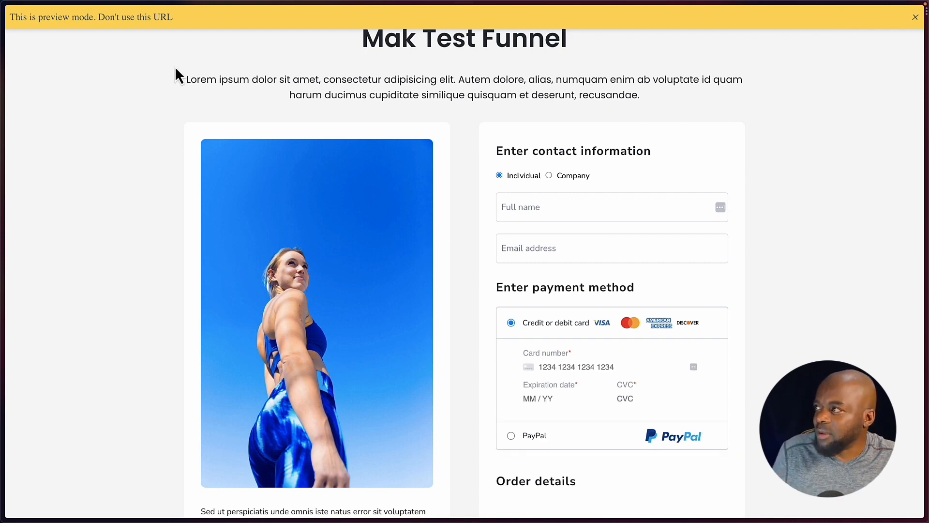
scroll(448, 62, down, 3)
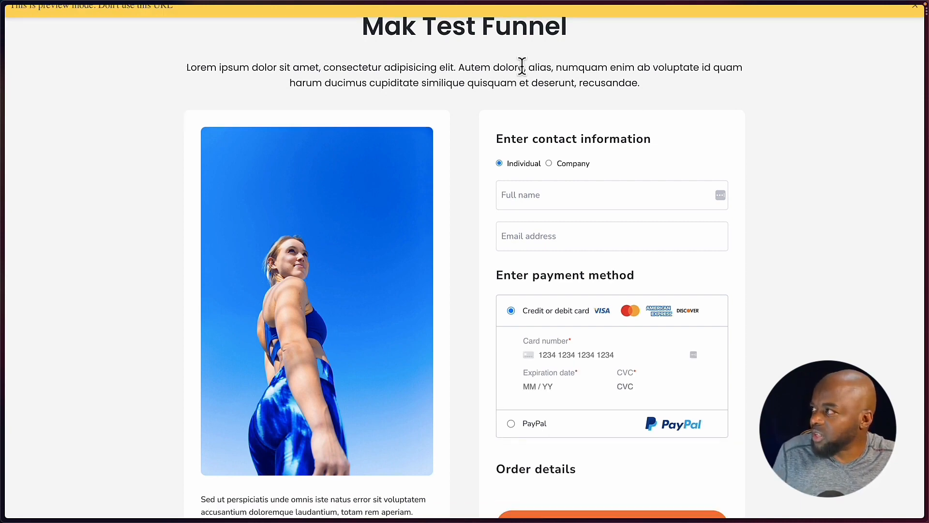
scroll(679, 56, up, 3)
click(920, 25)
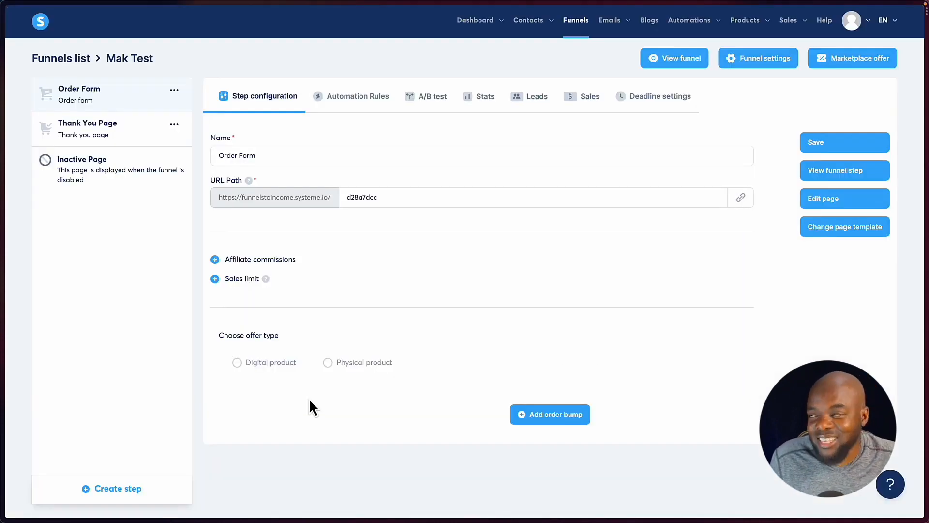
Examine the newsletter creation form and close it without creating a newsletter.
mouse_move(620, 25)
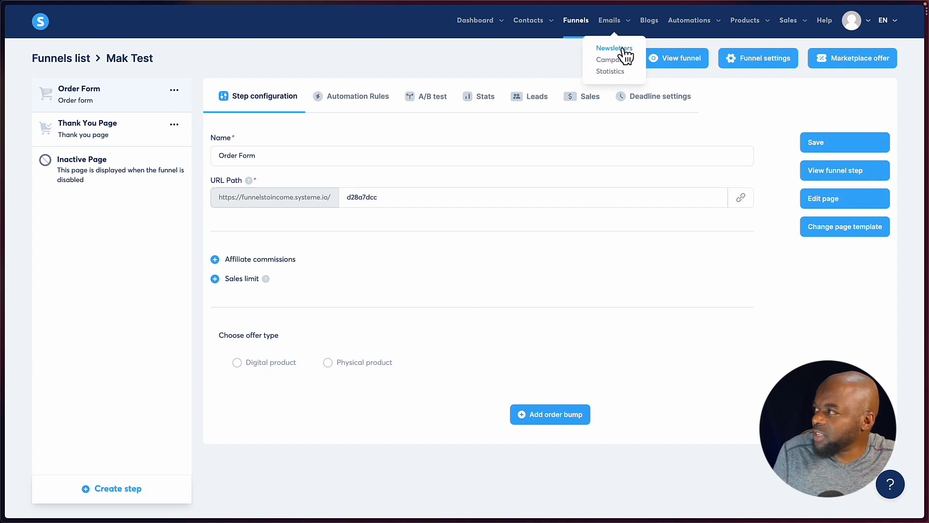
click(624, 49)
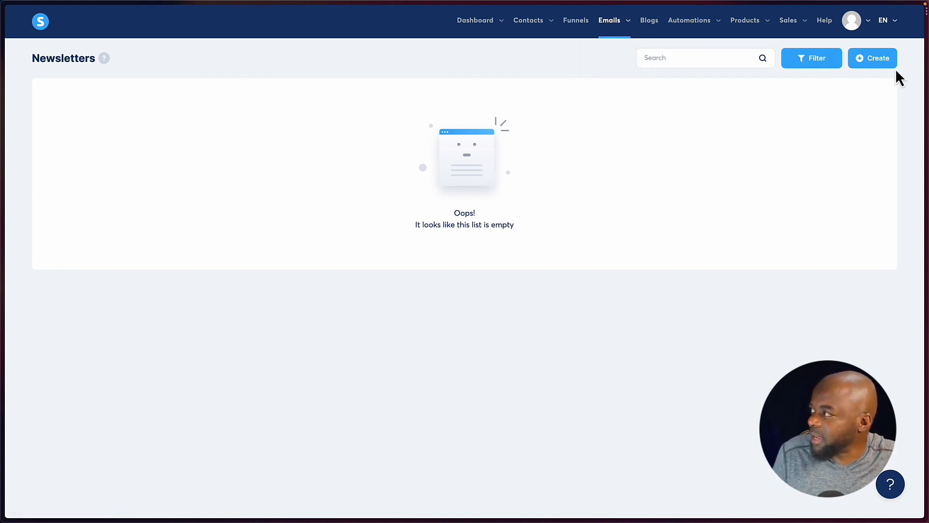
click(880, 62)
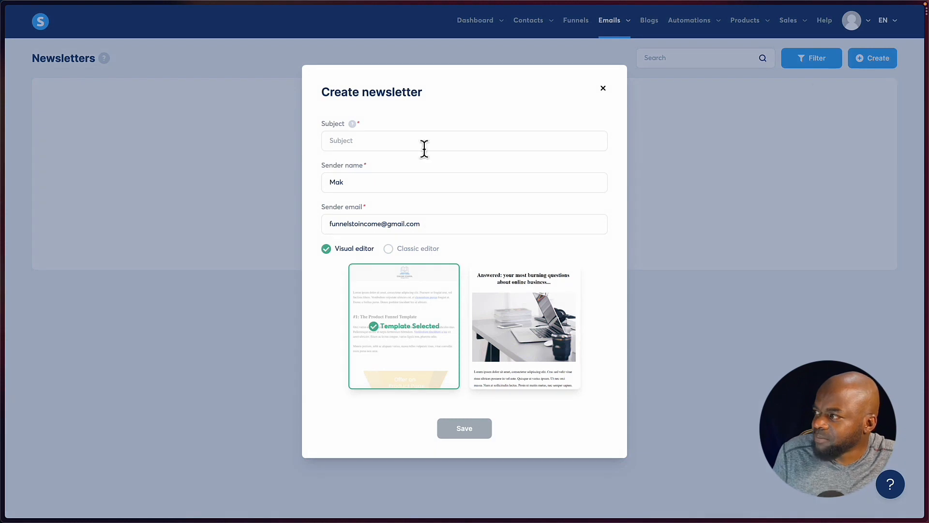
click(355, 141)
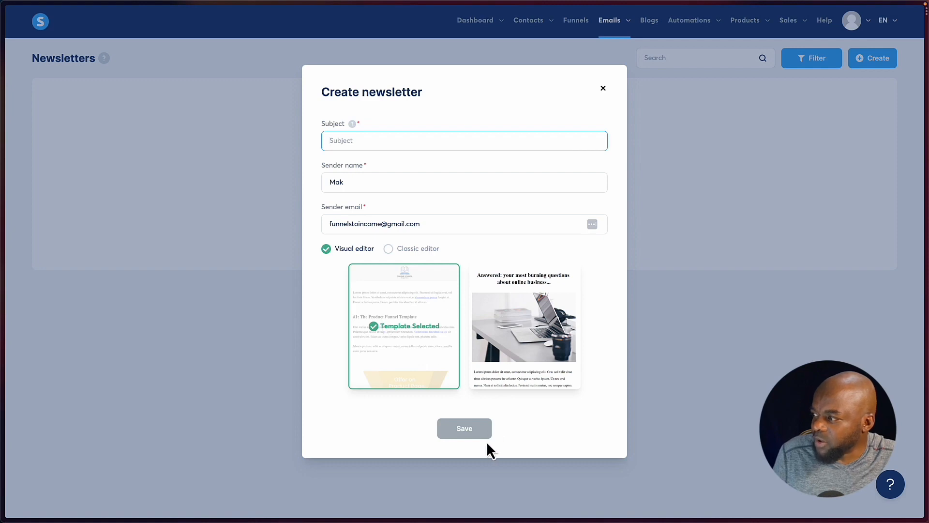
click(752, 190)
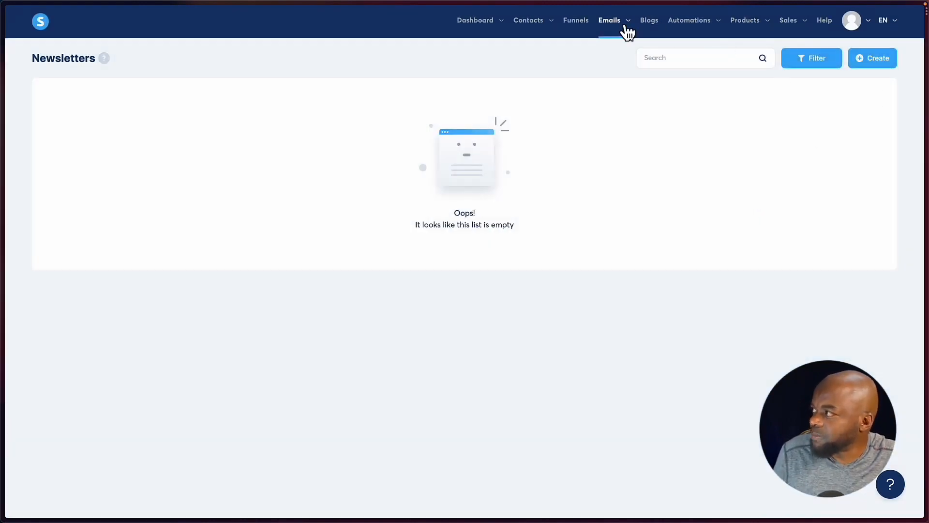
Review the email statistics charts and the blogs list.
mouse_move(621, 29)
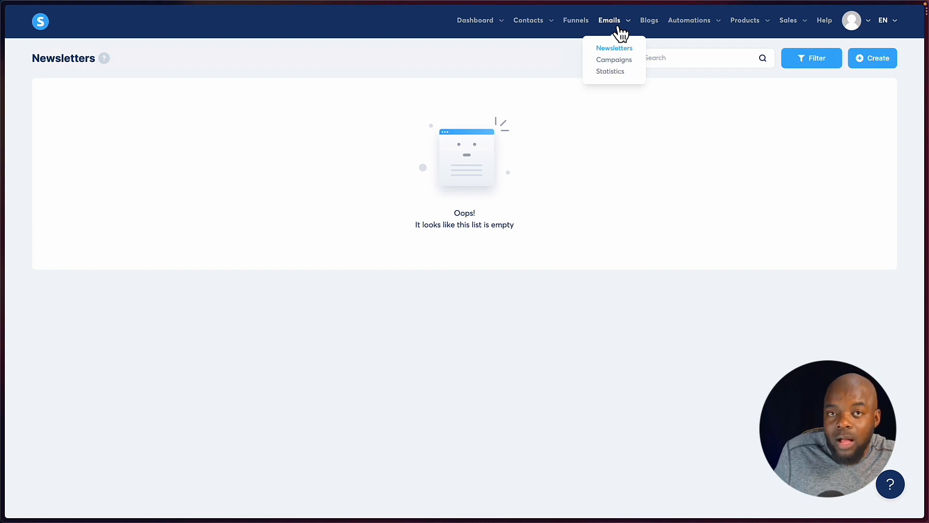
click(620, 77)
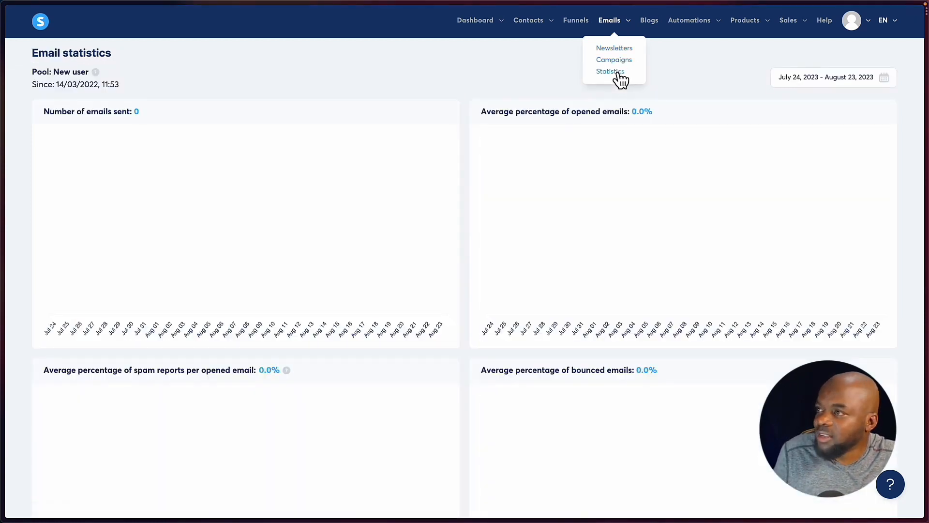
scroll(615, 274, down, 7)
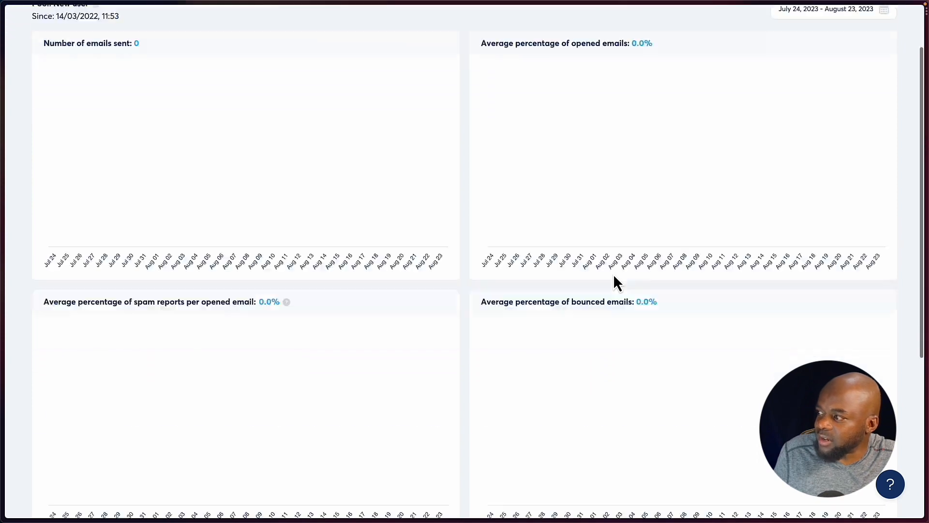
scroll(615, 271, up, 7)
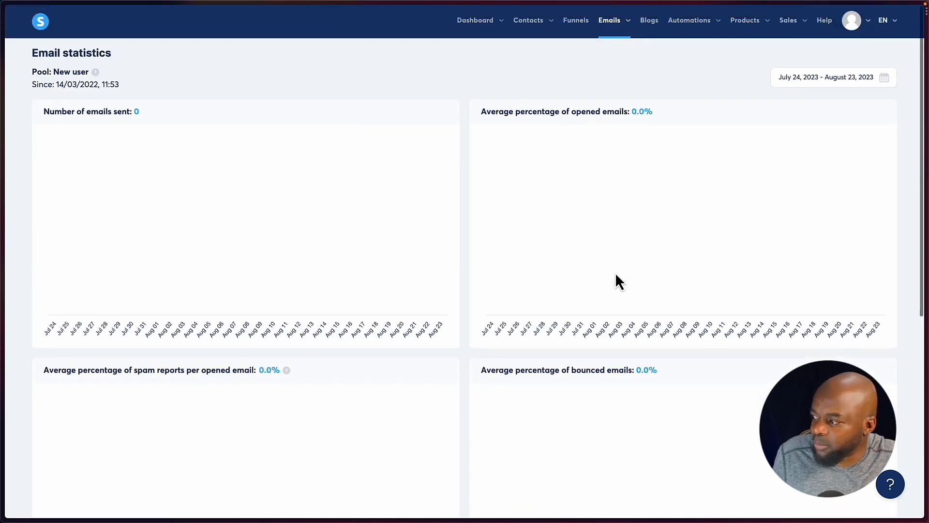
click(649, 20)
Open the New sale automation rule for the Mak Test order form from the automation rules.
mouse_move(691, 33)
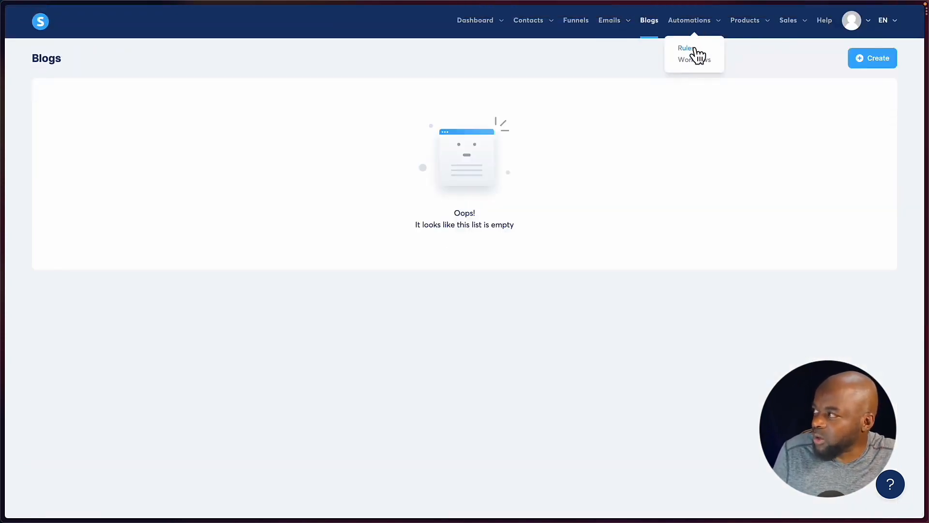
click(695, 49)
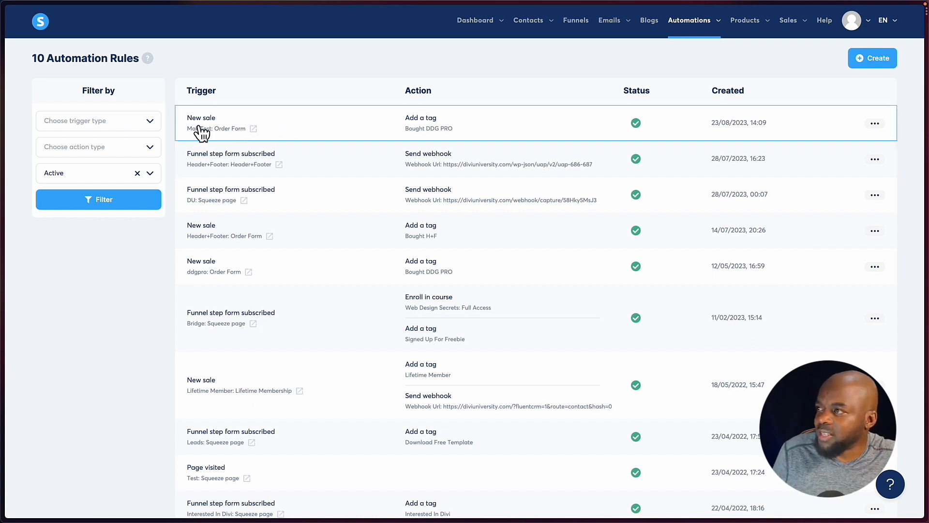
click(276, 124)
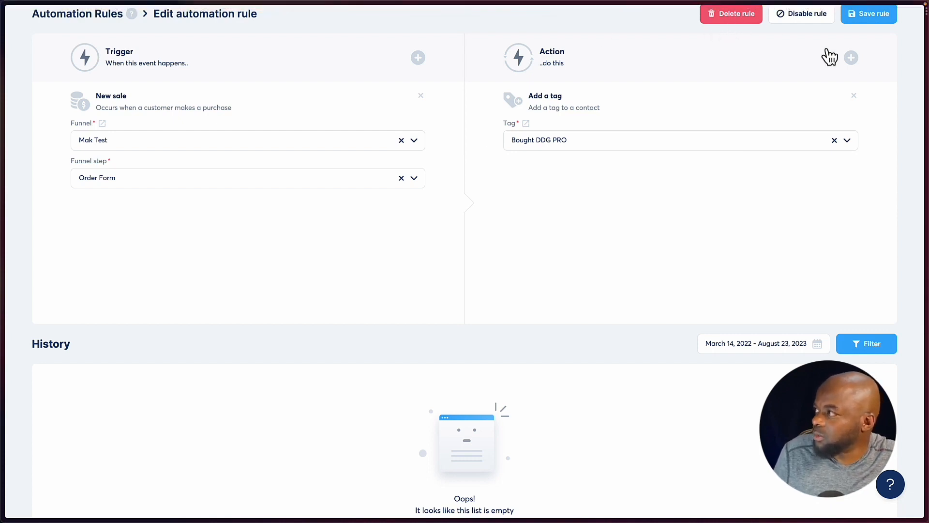
Try adding an Unsubscribe from campaign action to the rule and look over further actions, leaving without saving.
click(851, 58)
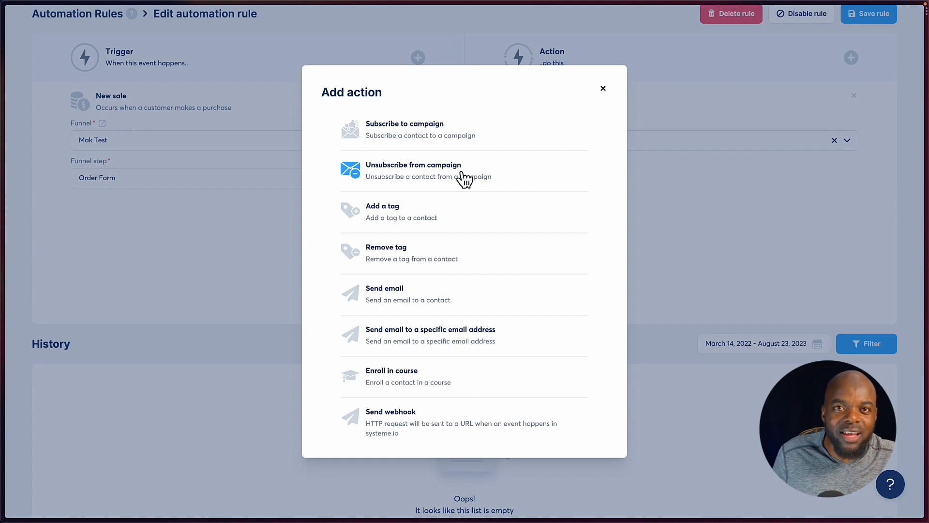
click(423, 175)
click(544, 232)
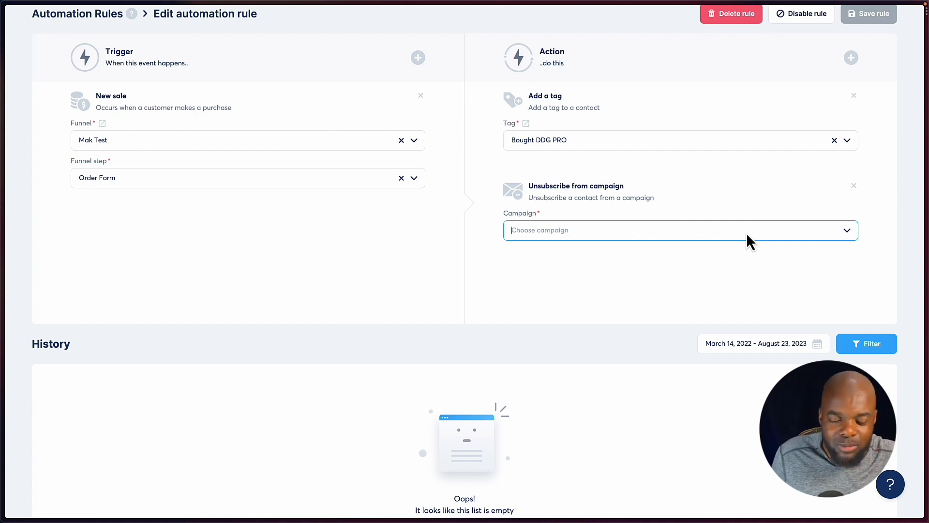
click(853, 58)
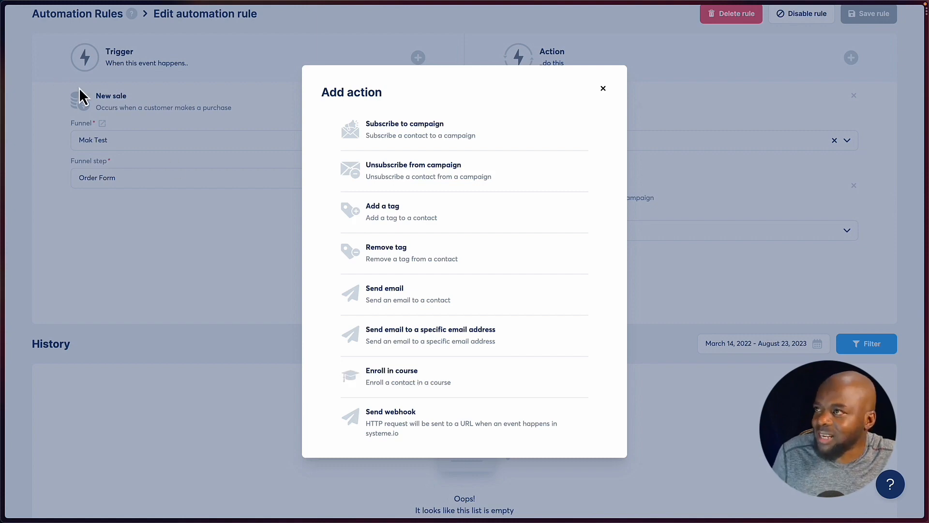
click(130, 101)
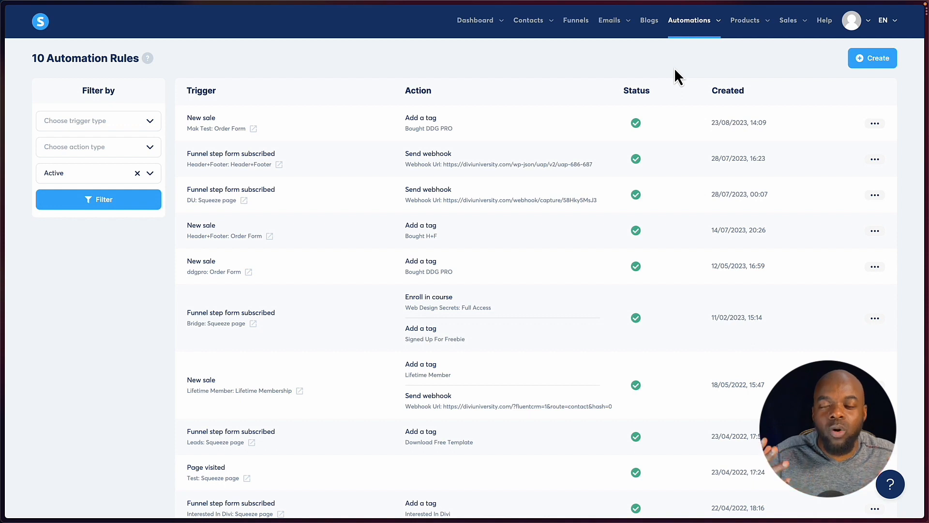
Start a new course titled "Mak Course" and enter the instructor's name.
mouse_move(762, 26)
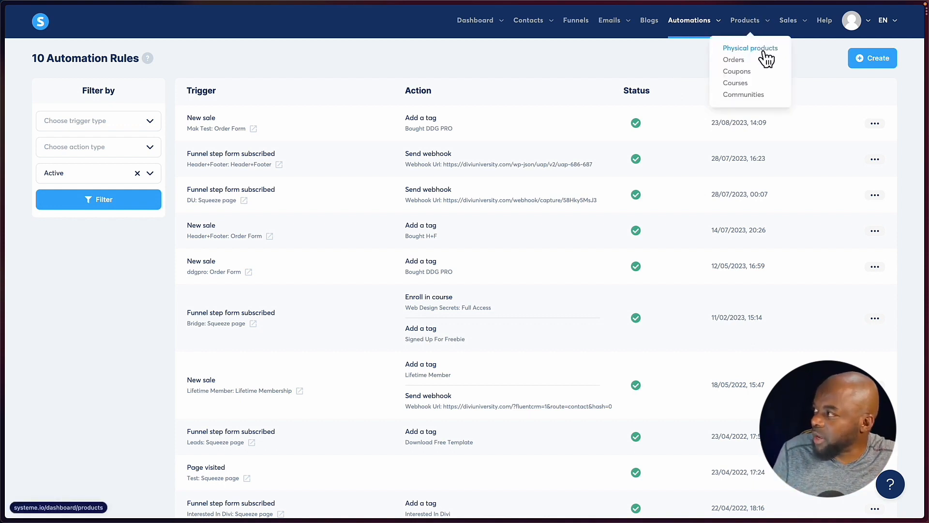
click(742, 90)
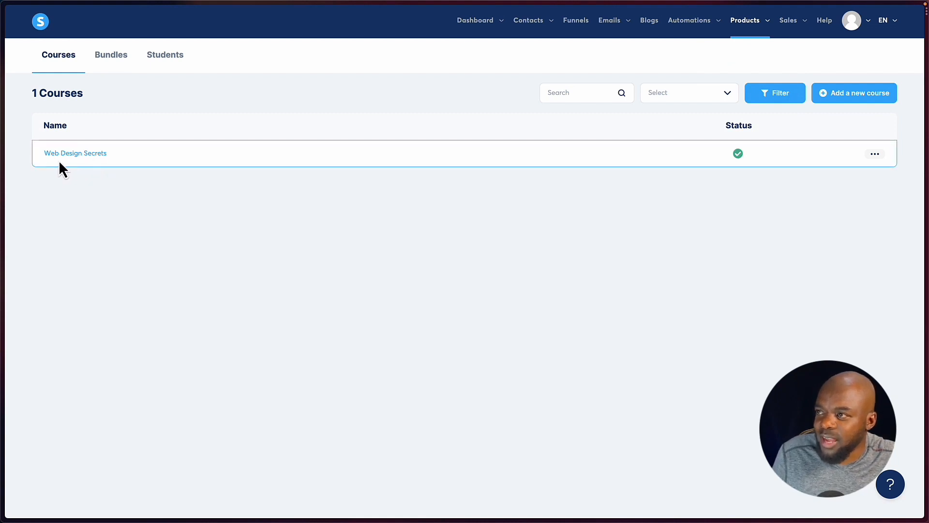
click(849, 95)
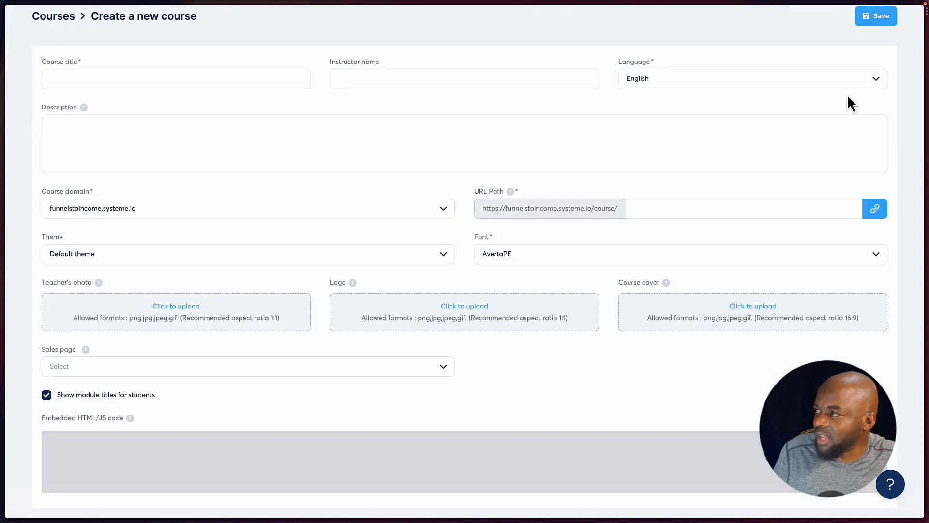
click(179, 76)
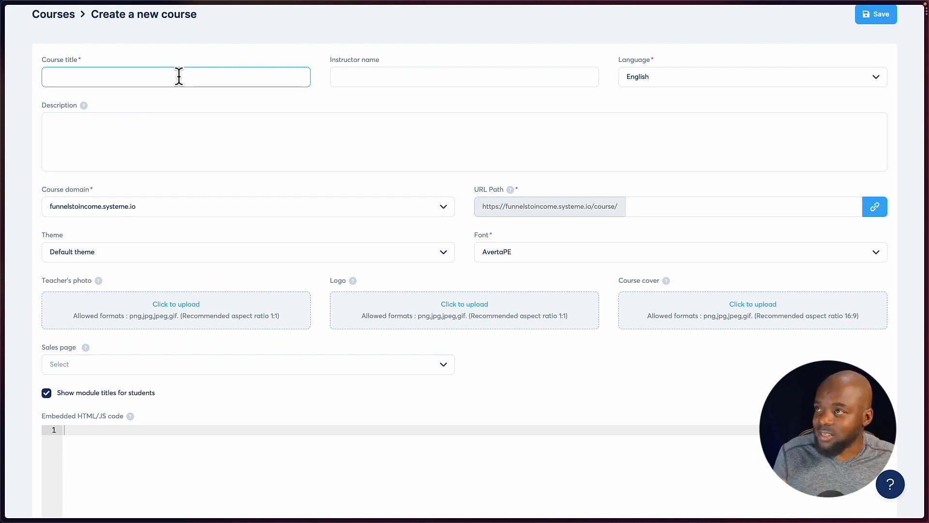
text(Mak )
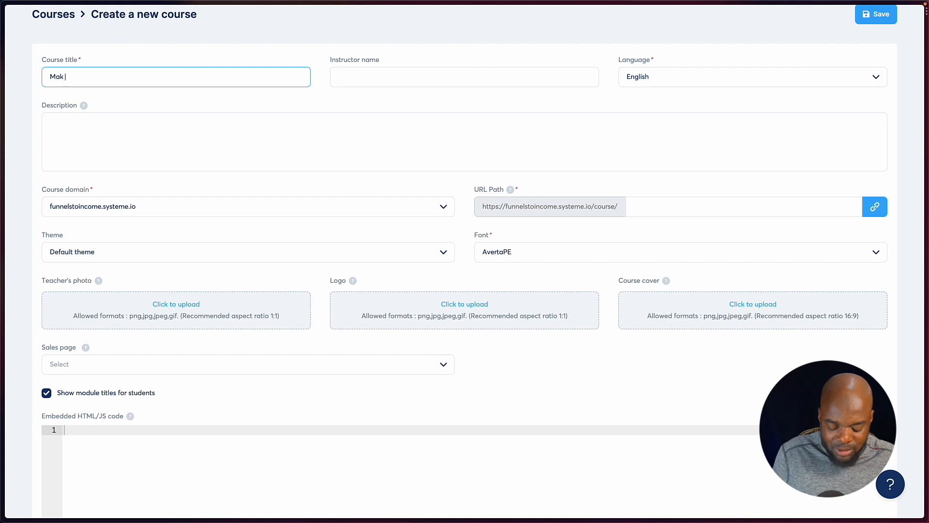
text(Course)
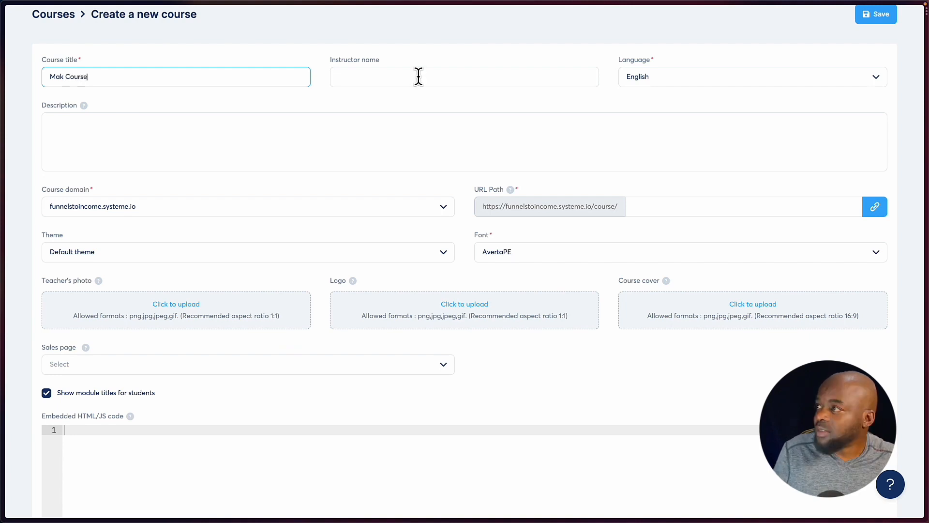
click(417, 76)
text(Mak)
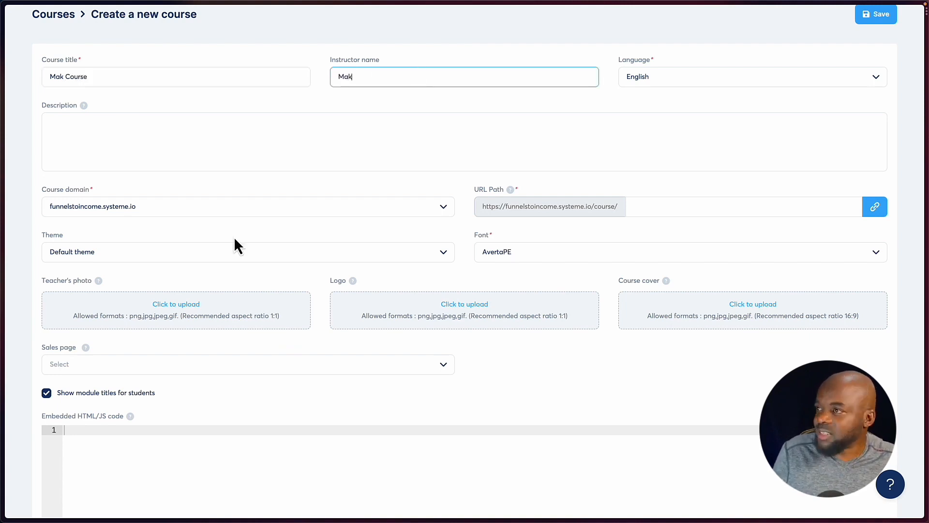
Give the course the description "Lorem Ipsum" and the Beige theme, and save it.
click(115, 128)
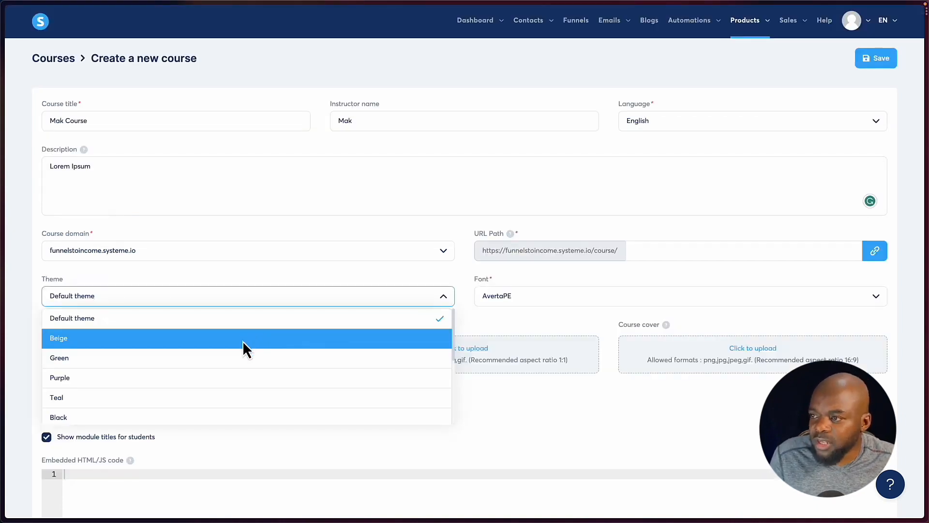
click(243, 341)
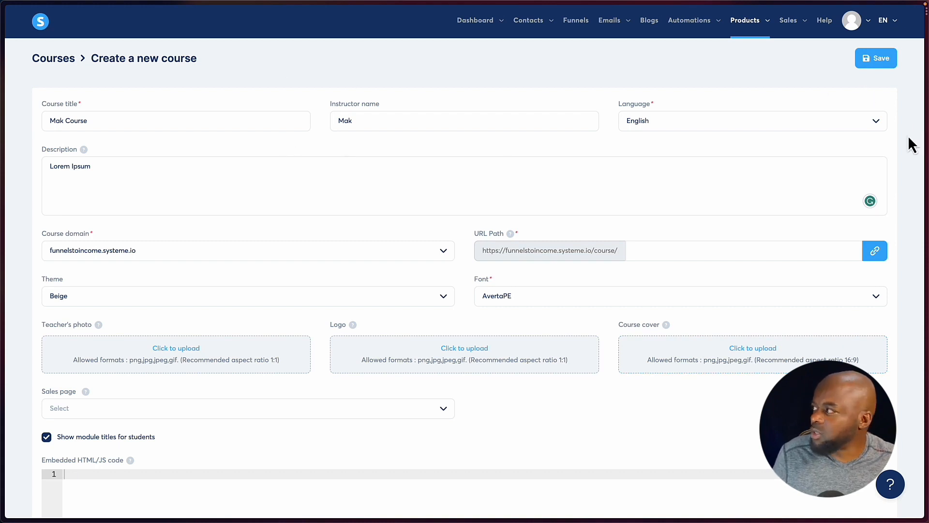
click(871, 64)
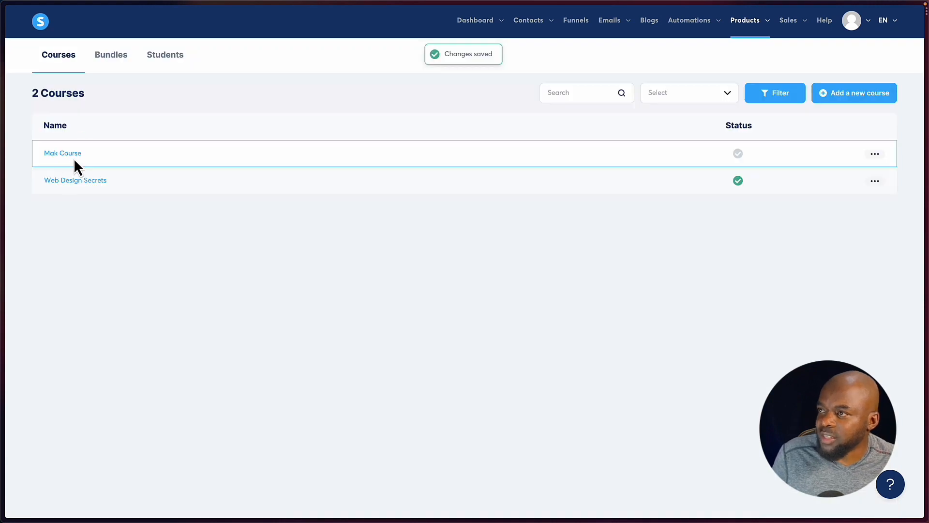
Open the How To Create Color Palettes lecture of the Web Design Secrets course and examine its page content.
click(87, 183)
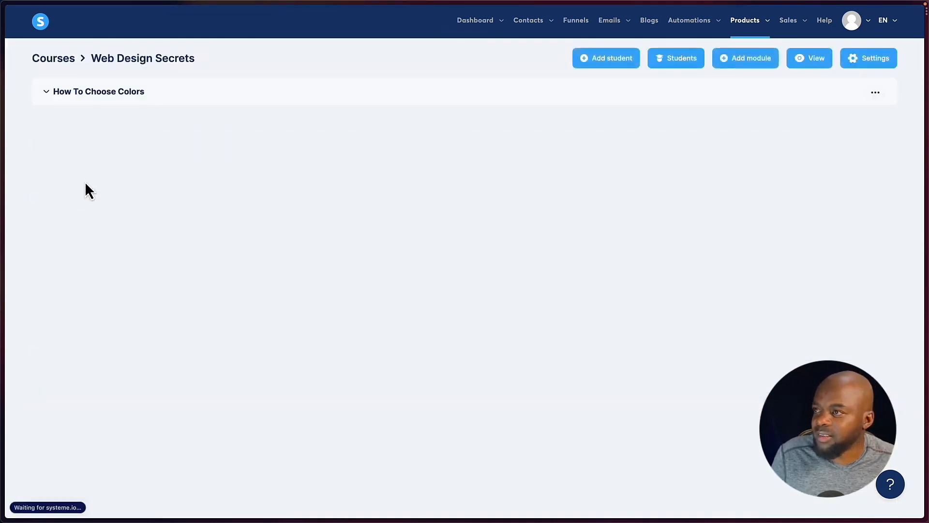
click(65, 97)
click(101, 128)
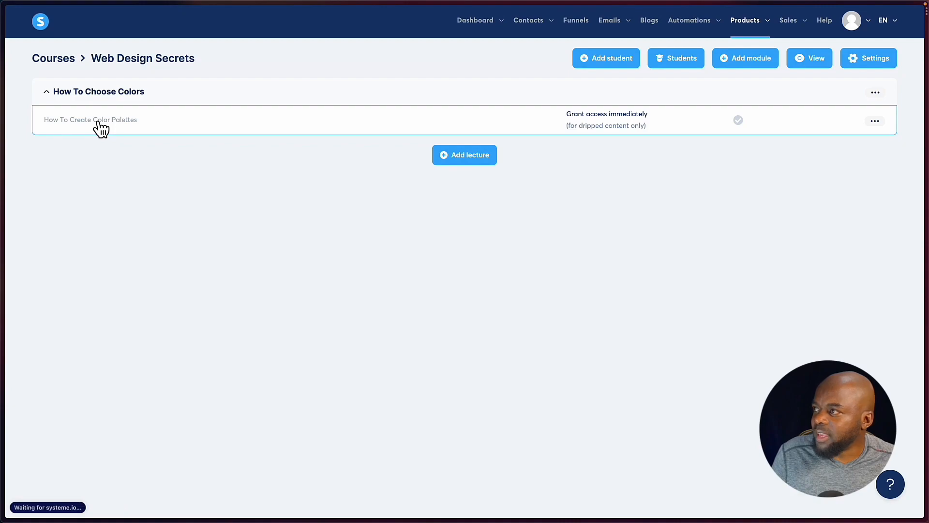
scroll(249, 226, down, 1)
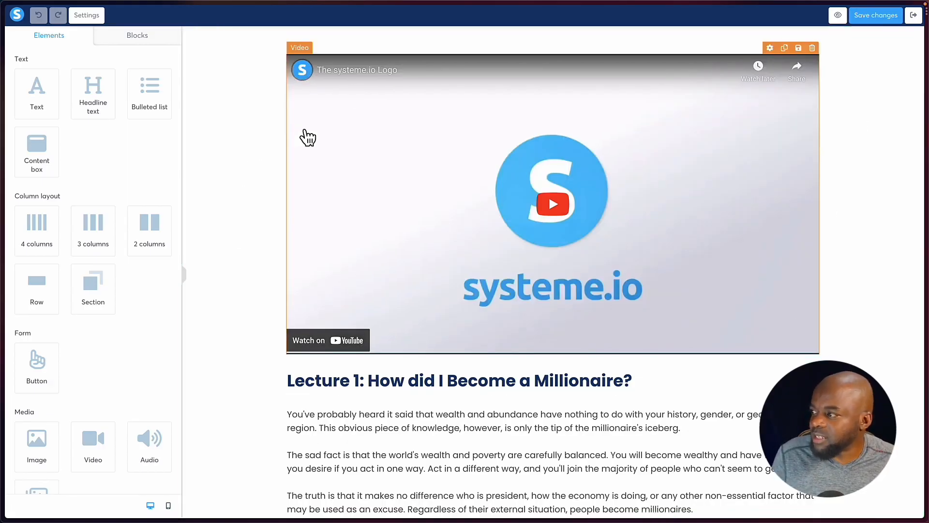
scroll(279, 146, down, 5)
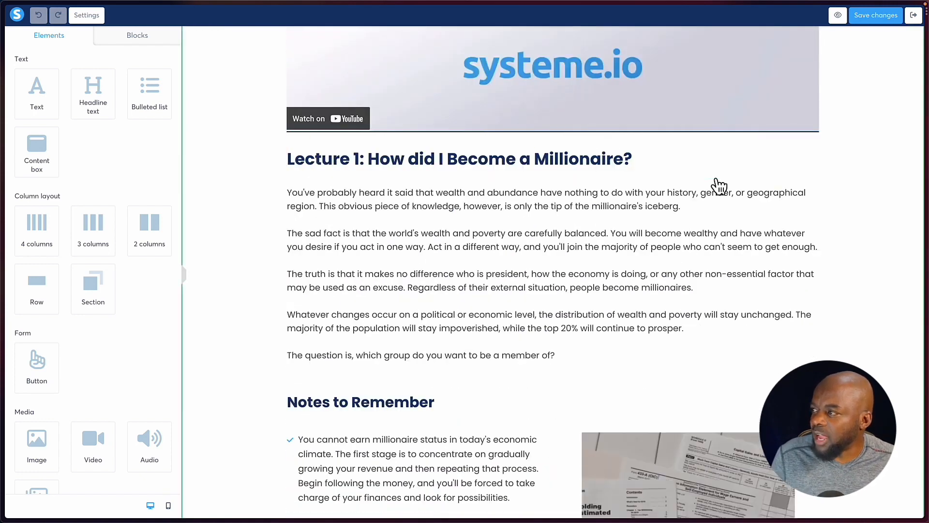
scroll(498, 280, down, 8)
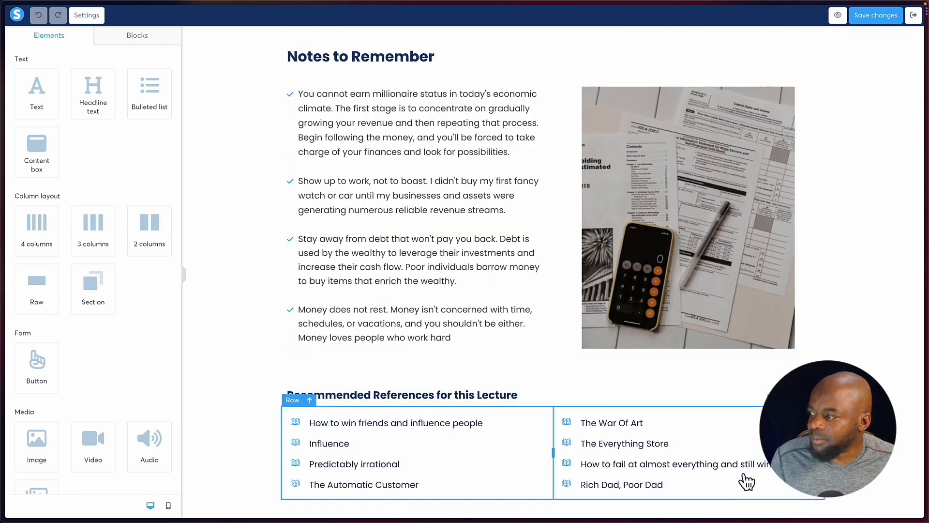
scroll(327, 276, up, 5)
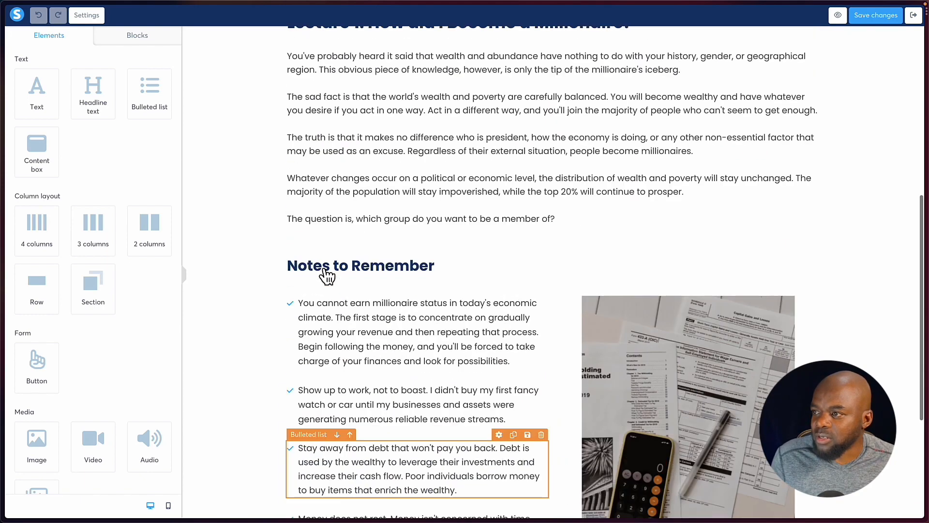
Add an audio element below the lecture's introductory paragraphs and a video above the first note under Notes to Remember.
scroll(176, 431, down, 2)
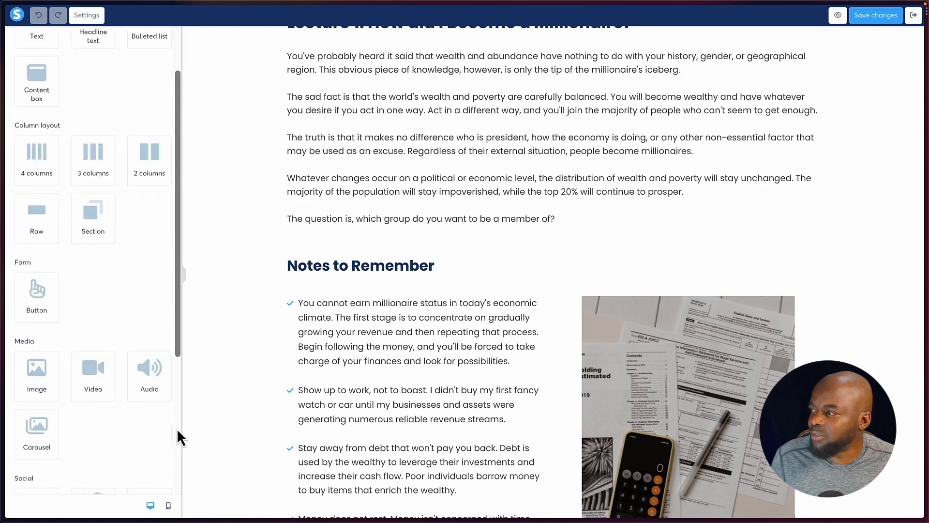
drag(147, 369, 363, 219)
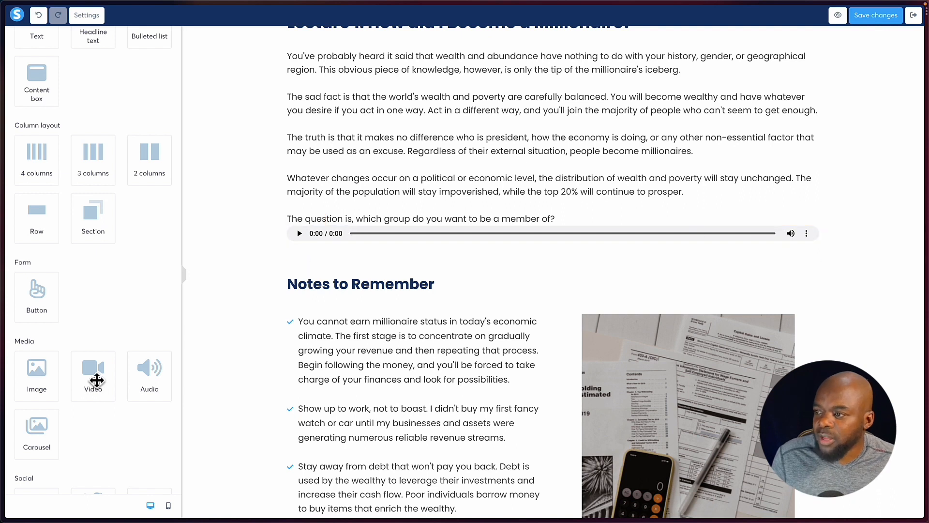
drag(91, 372, 409, 317)
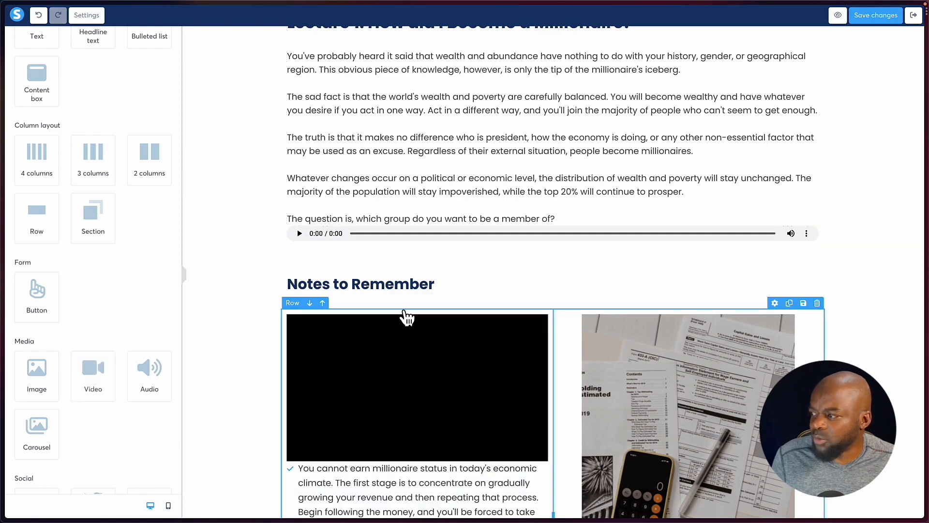
Look over the remaining page elements and add a table of contents under the Notes to Remember heading.
scroll(35, 366, down, 4)
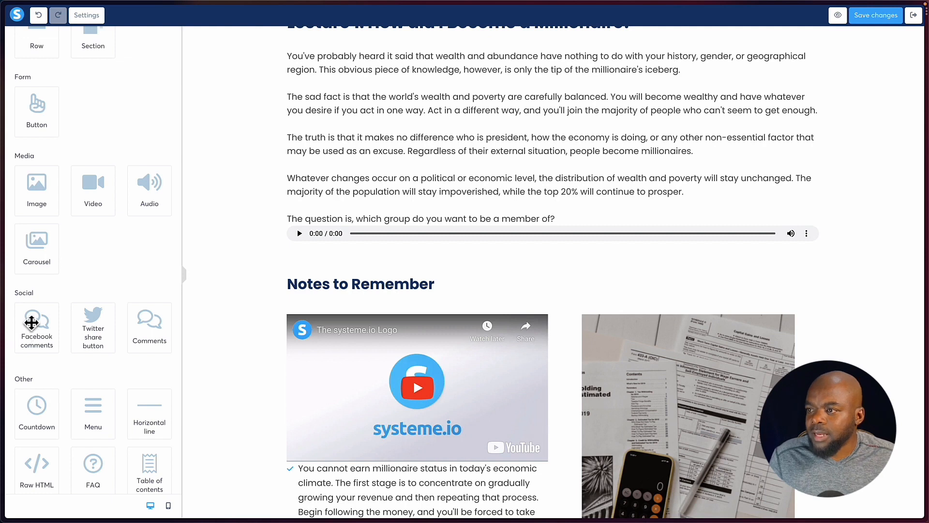
scroll(43, 326, down, 1)
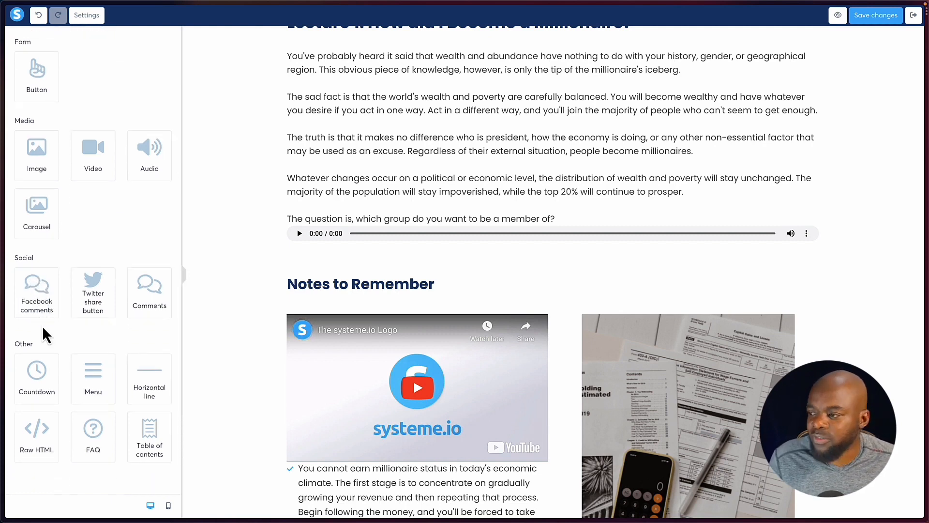
scroll(43, 326, up, 1)
scroll(43, 326, down, 1)
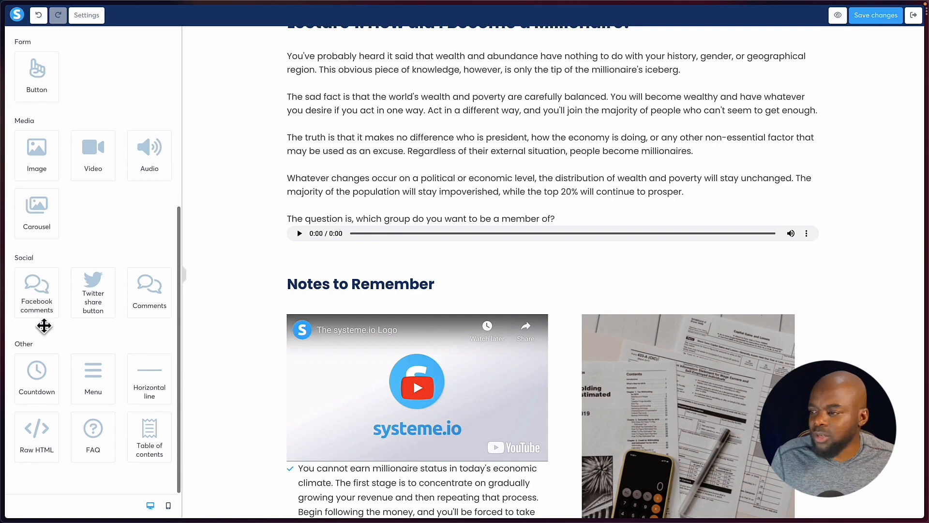
drag(142, 436, 450, 293)
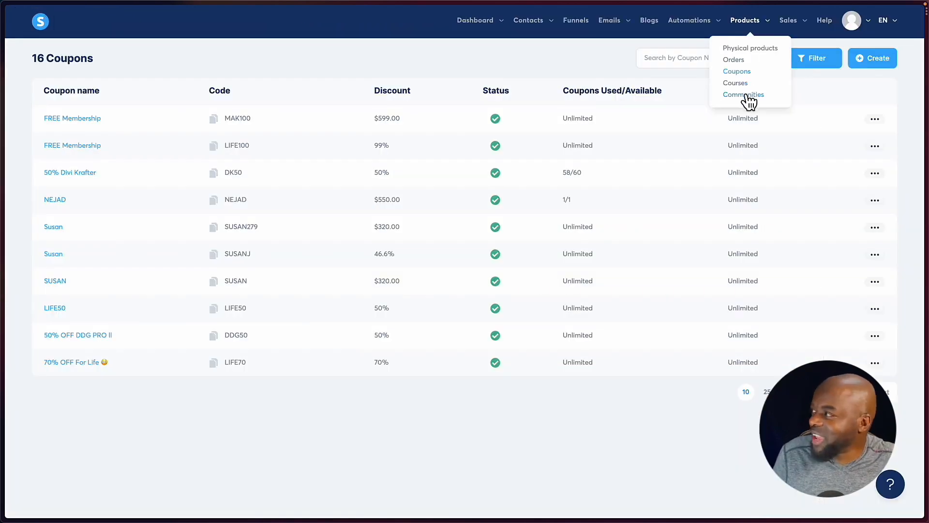
Create a community named SiteKrafters on the funnelstoincome.systeme.io domain with the path sitekrafters.
click(746, 97)
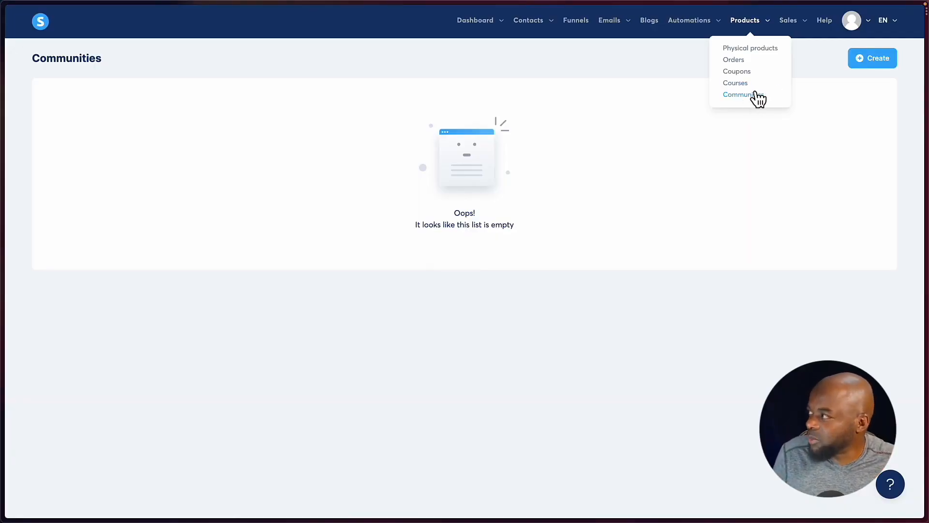
click(874, 59)
click(443, 207)
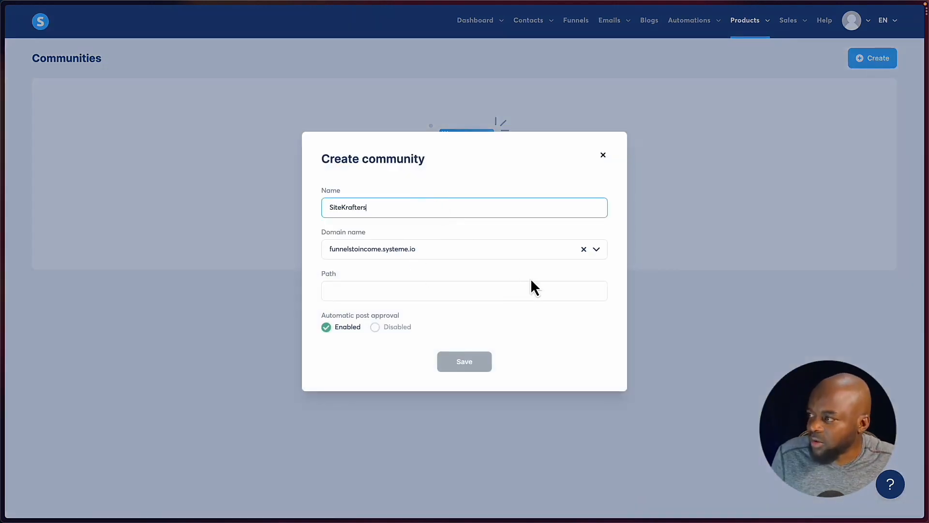
click(435, 292)
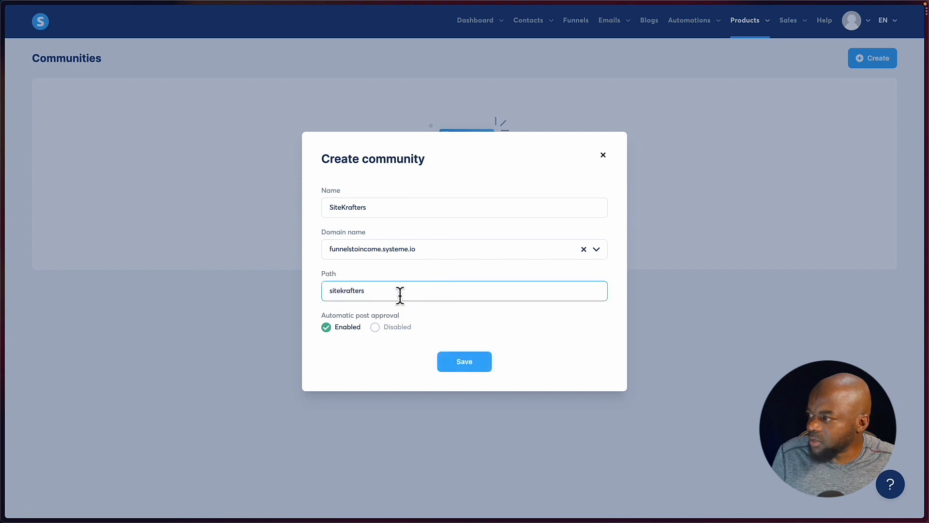
click(467, 363)
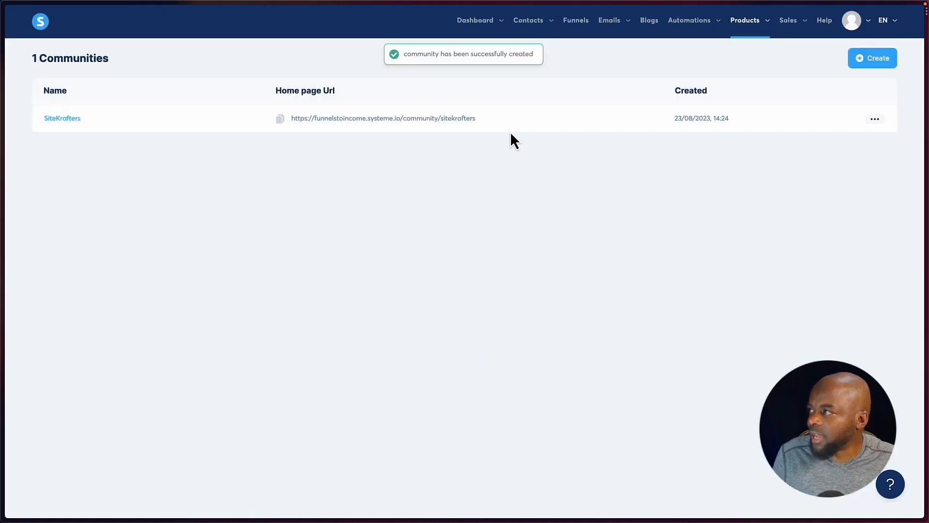
Enable automatic post approval in the SiteKrafters community's settings and save them.
click(875, 119)
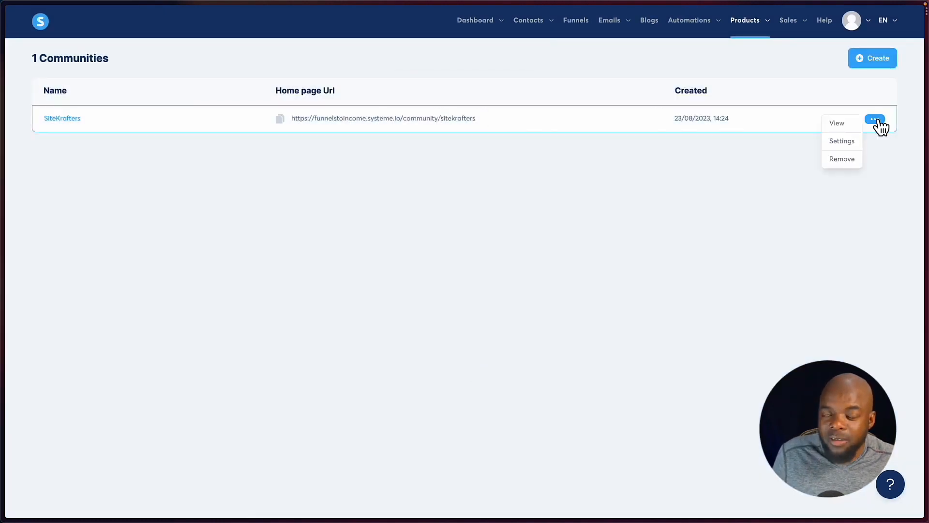
click(842, 141)
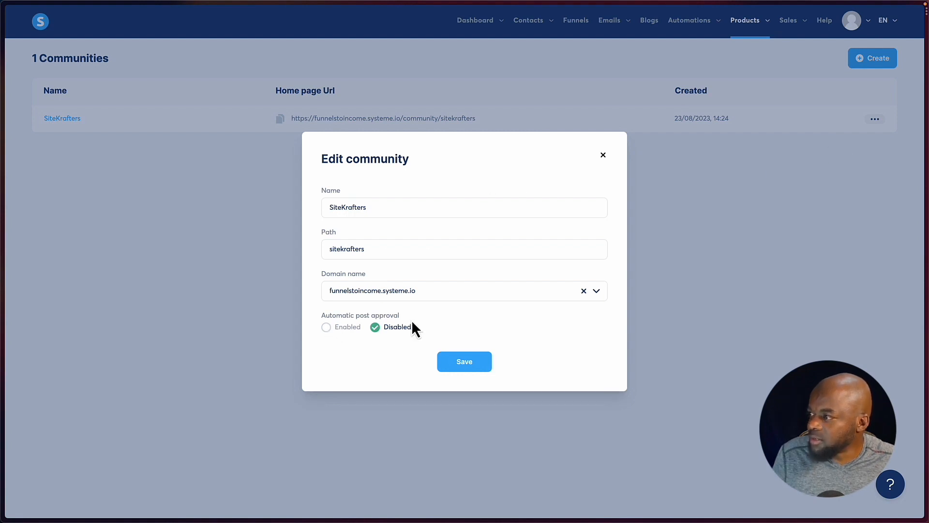
click(327, 329)
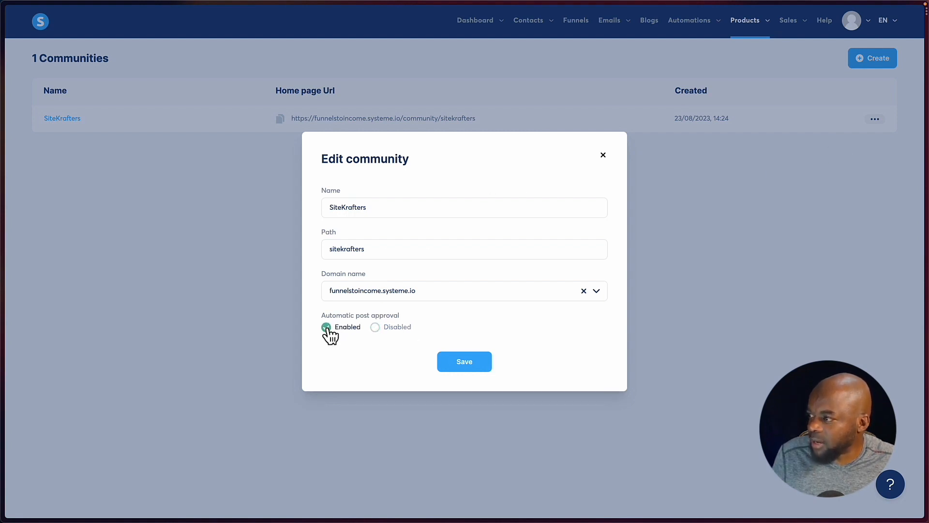
click(480, 367)
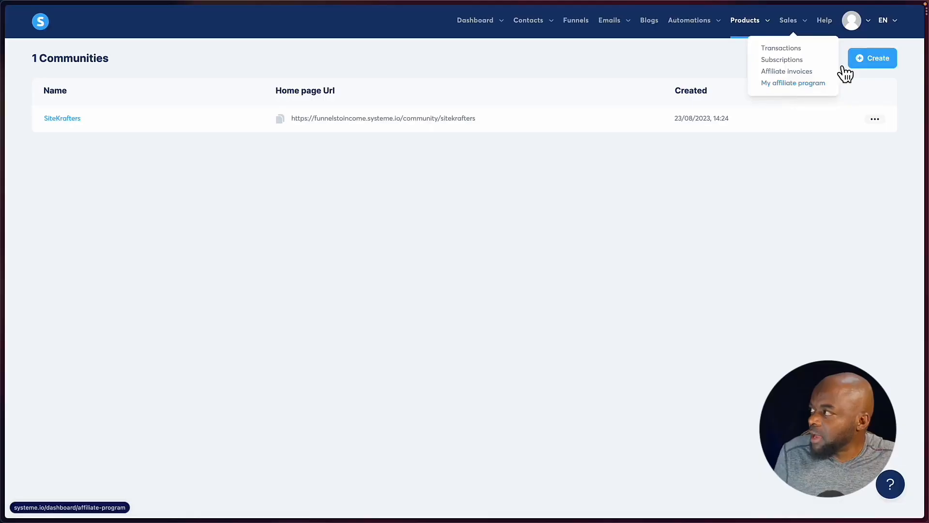
Open the account settings and review the payment gateways, sales funnels and affiliate program pages.
mouse_move(871, 24)
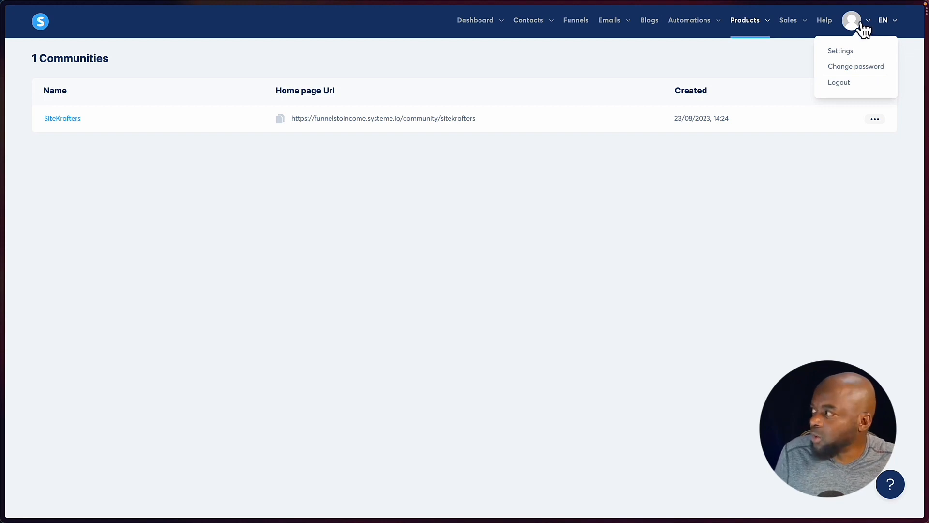
click(845, 52)
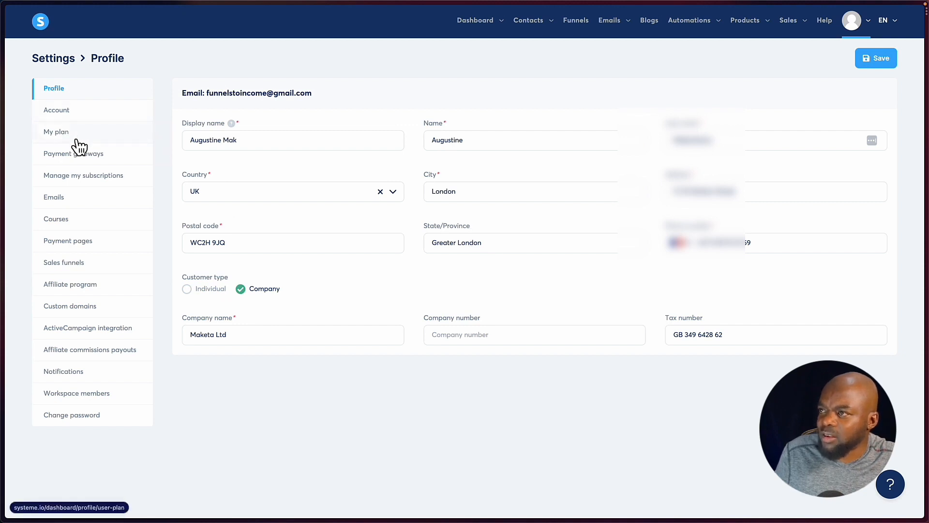
click(88, 162)
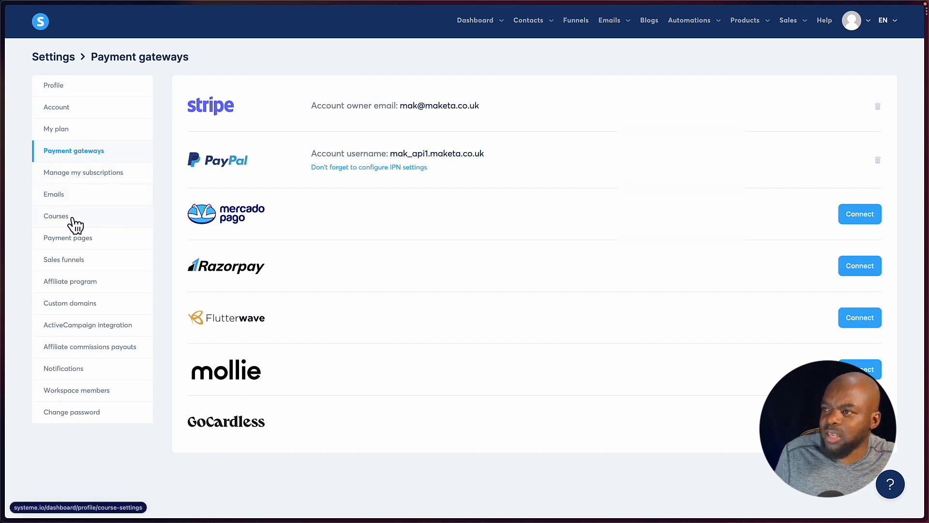
click(83, 265)
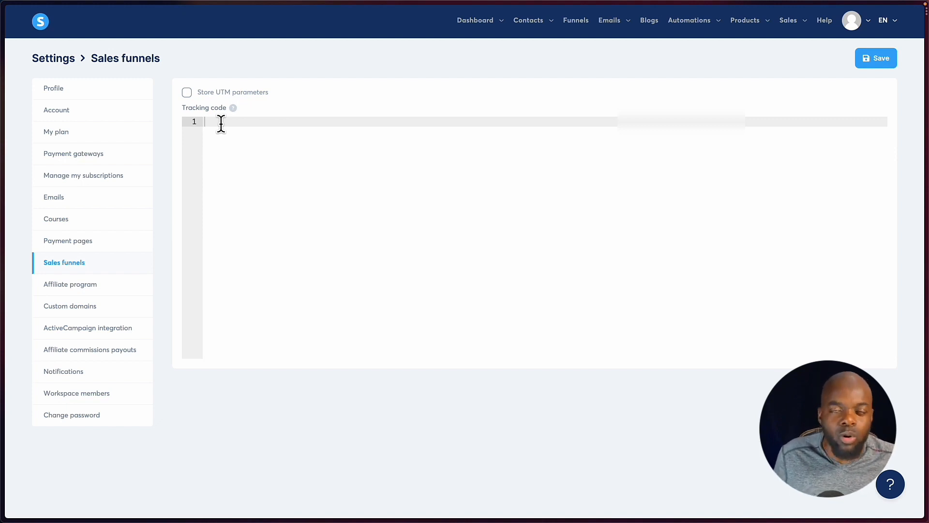
click(90, 285)
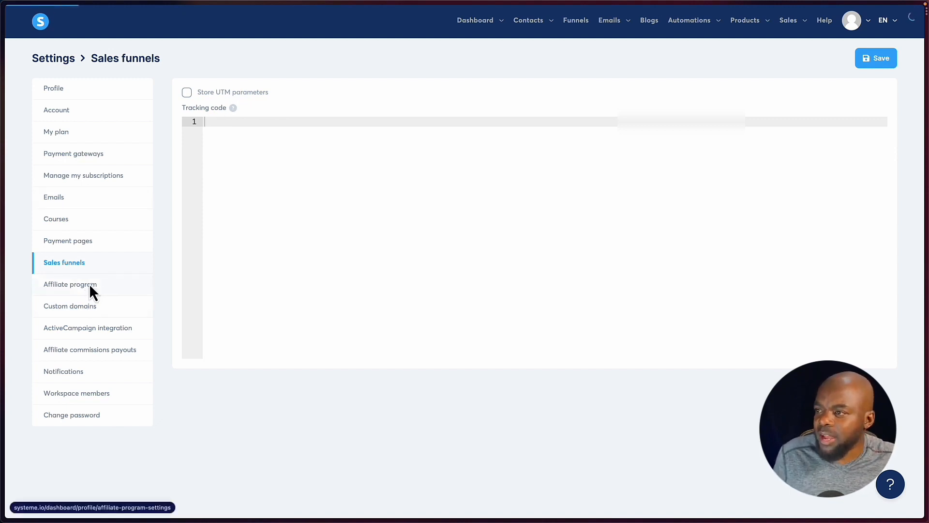